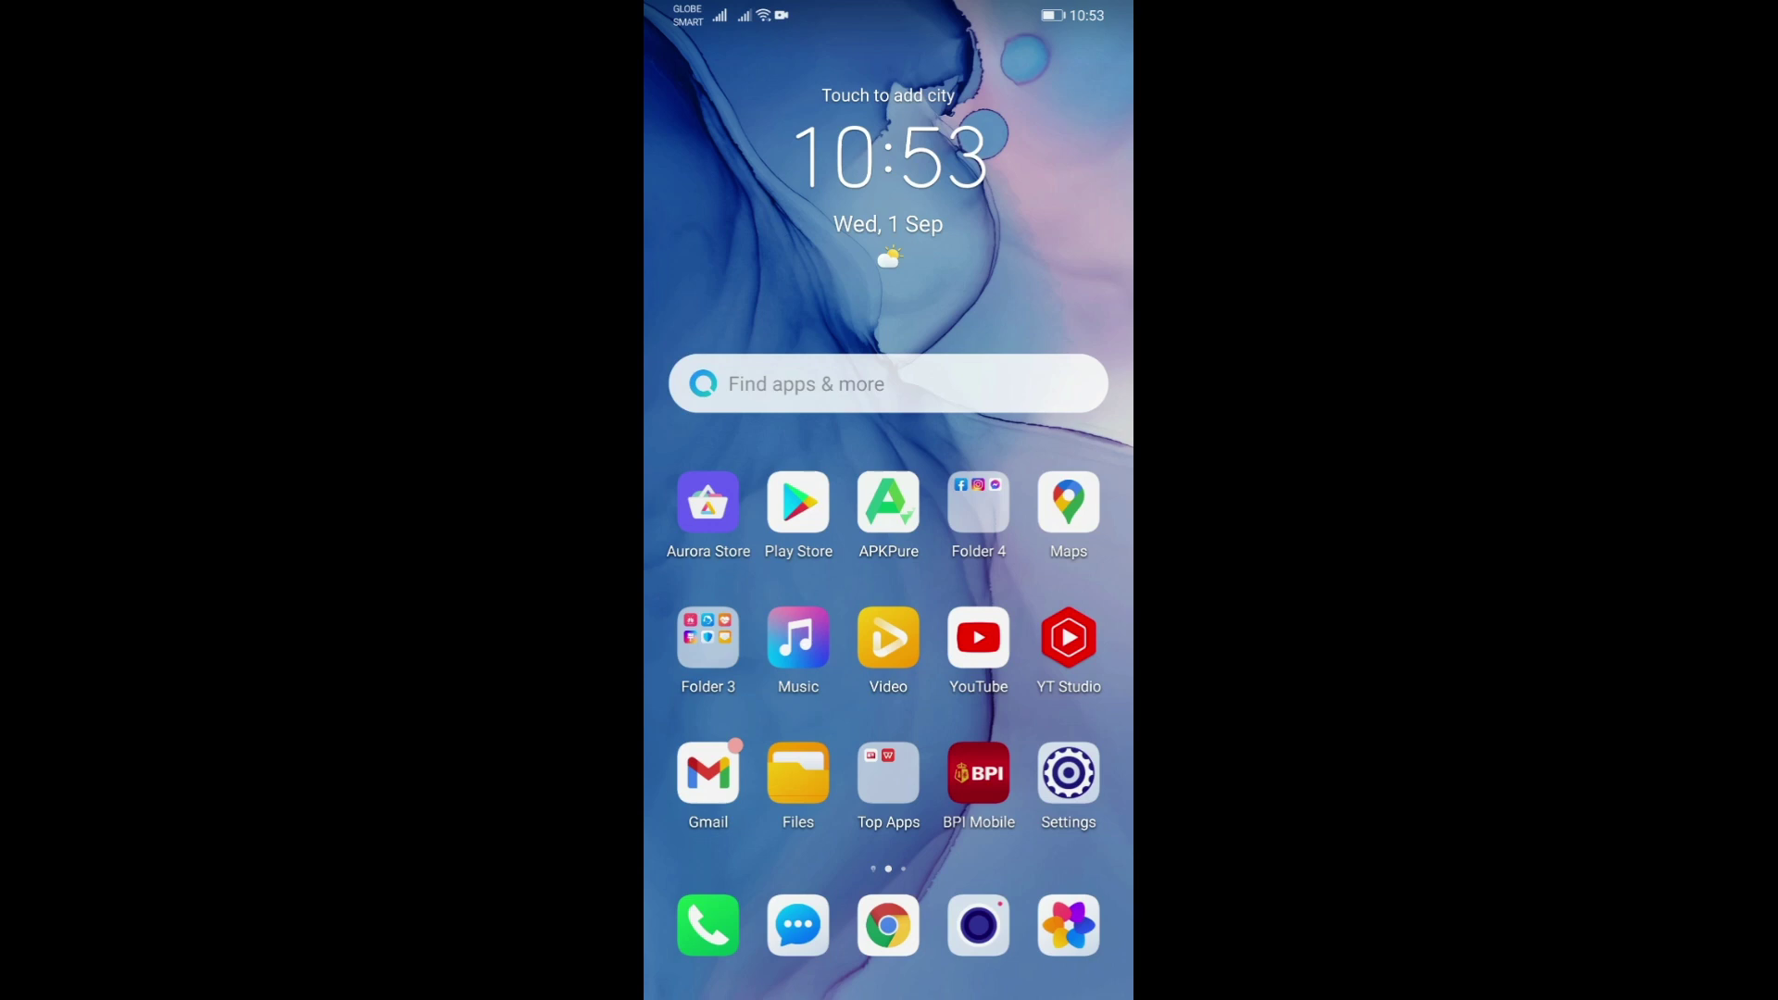
Check the Gmail notification in the shade, close the shade, and swipe to the next home page.
drag(1021, 59, 1021, 556)
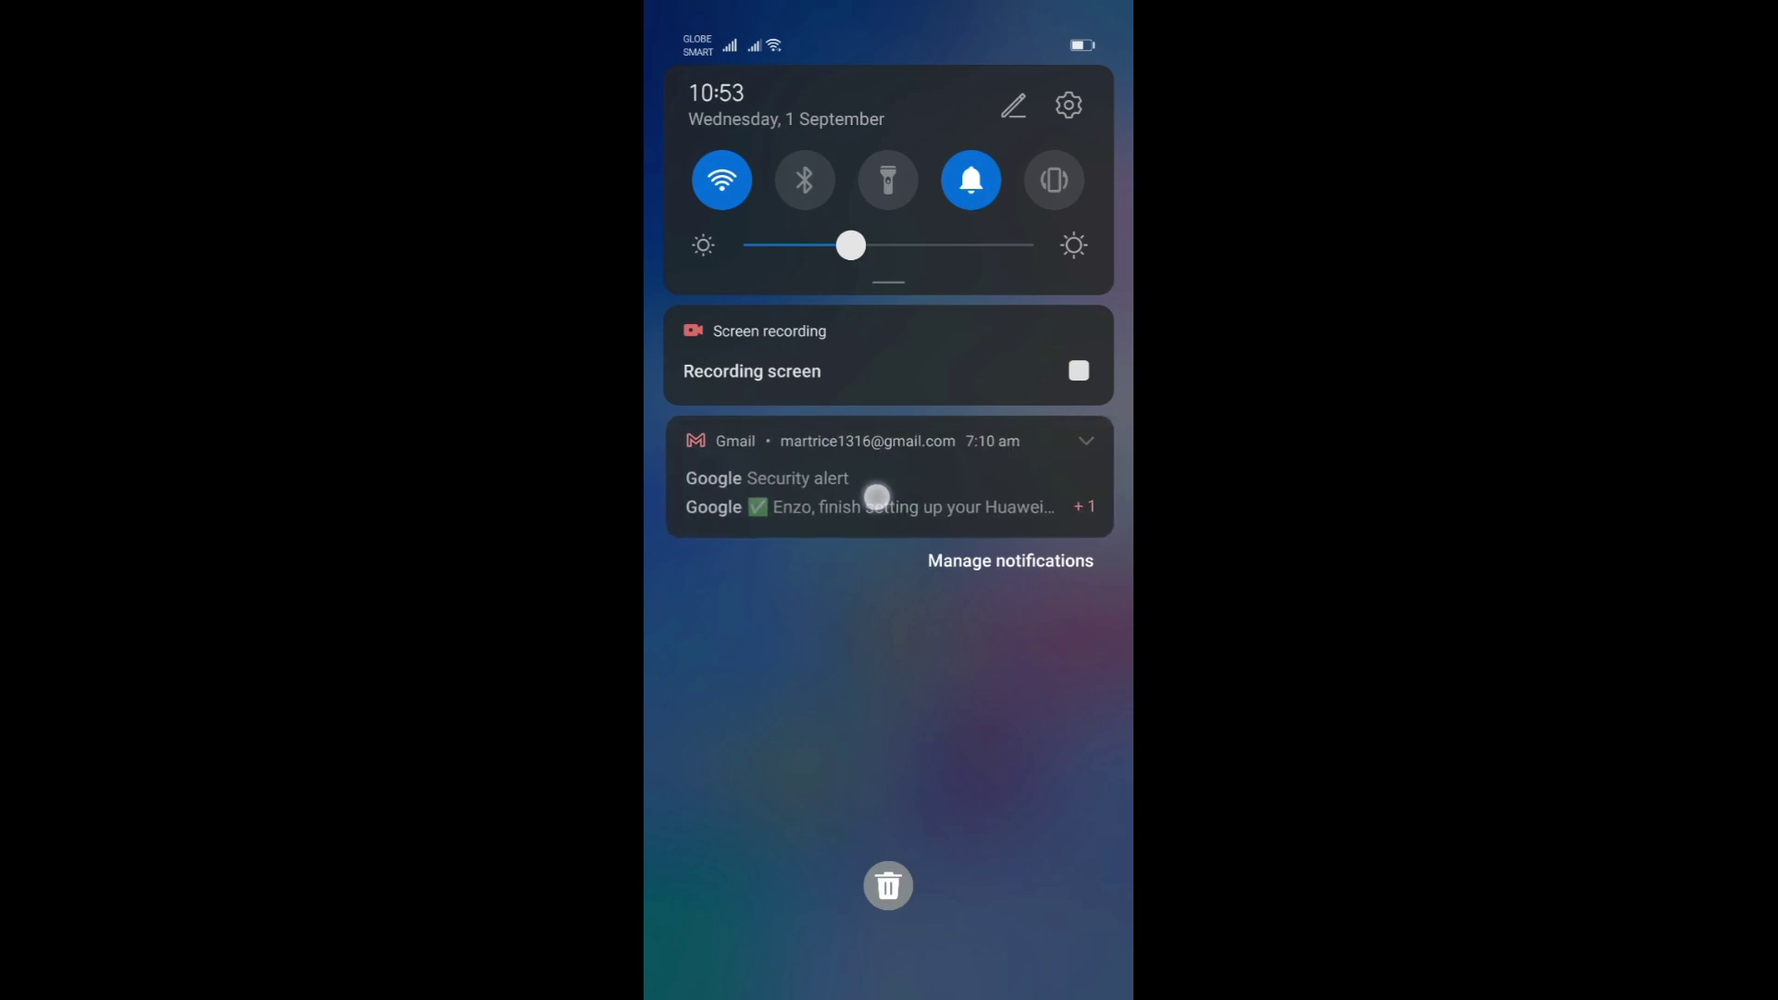
drag(875, 694, 974, 83)
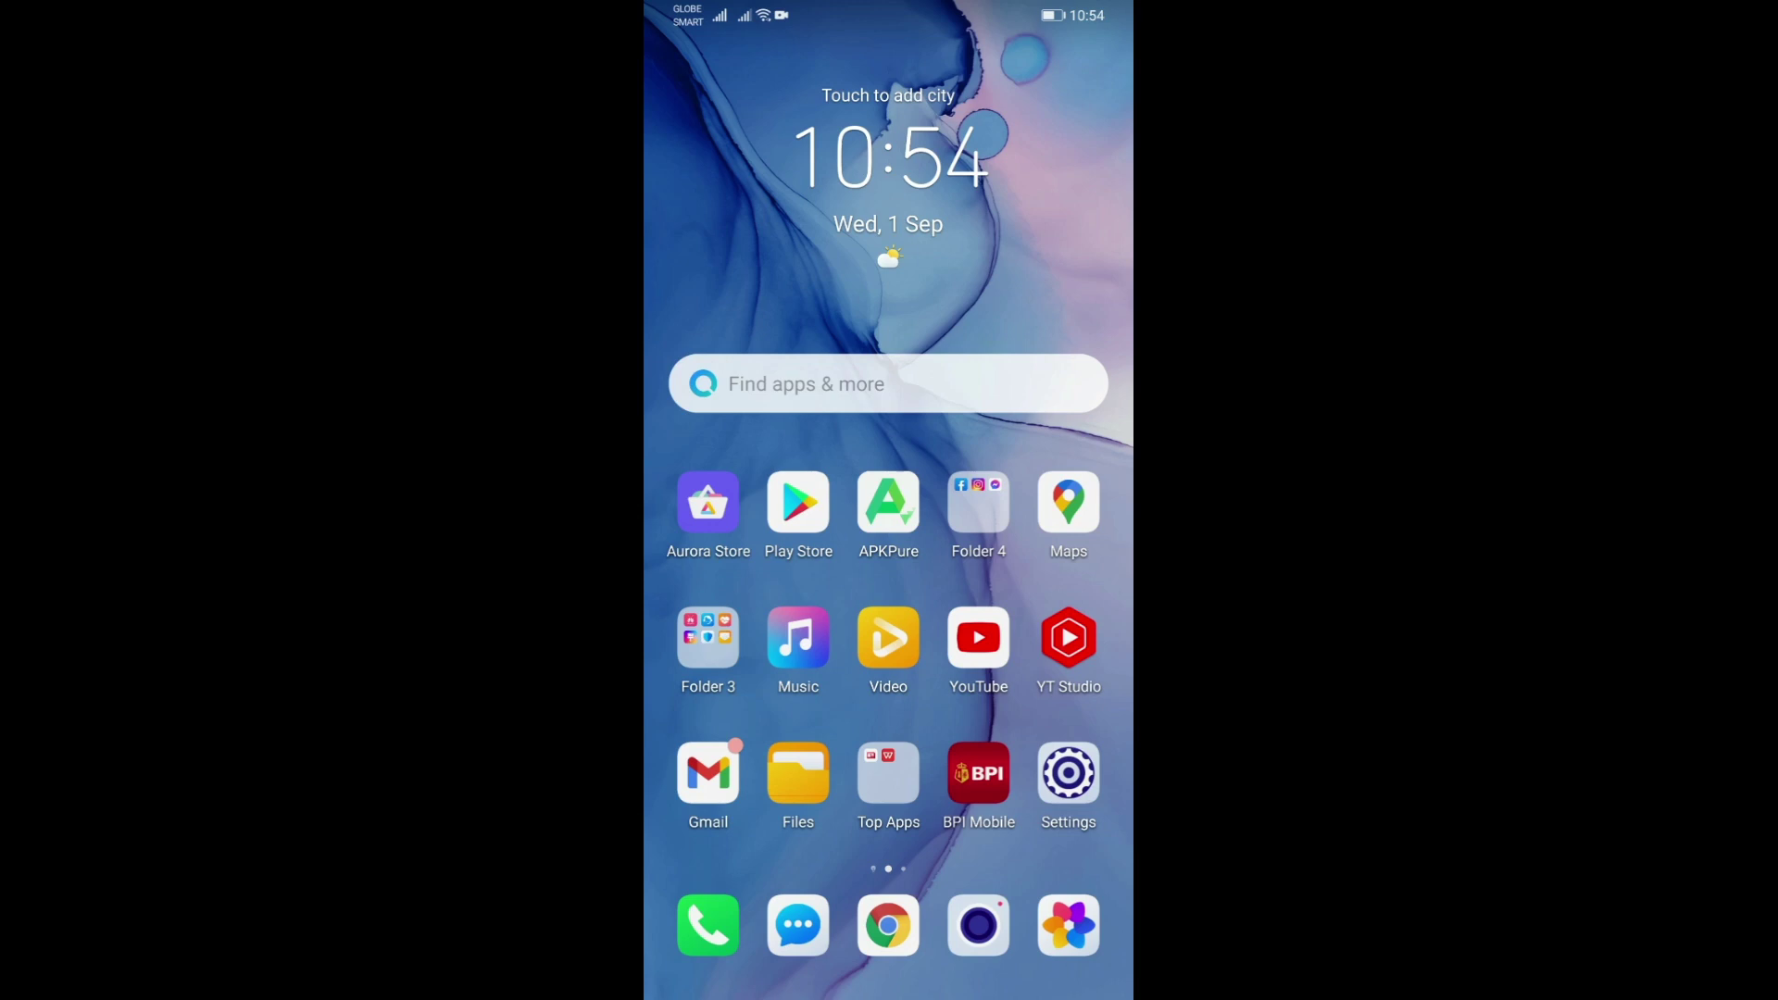
drag(980, 773, 981, 773)
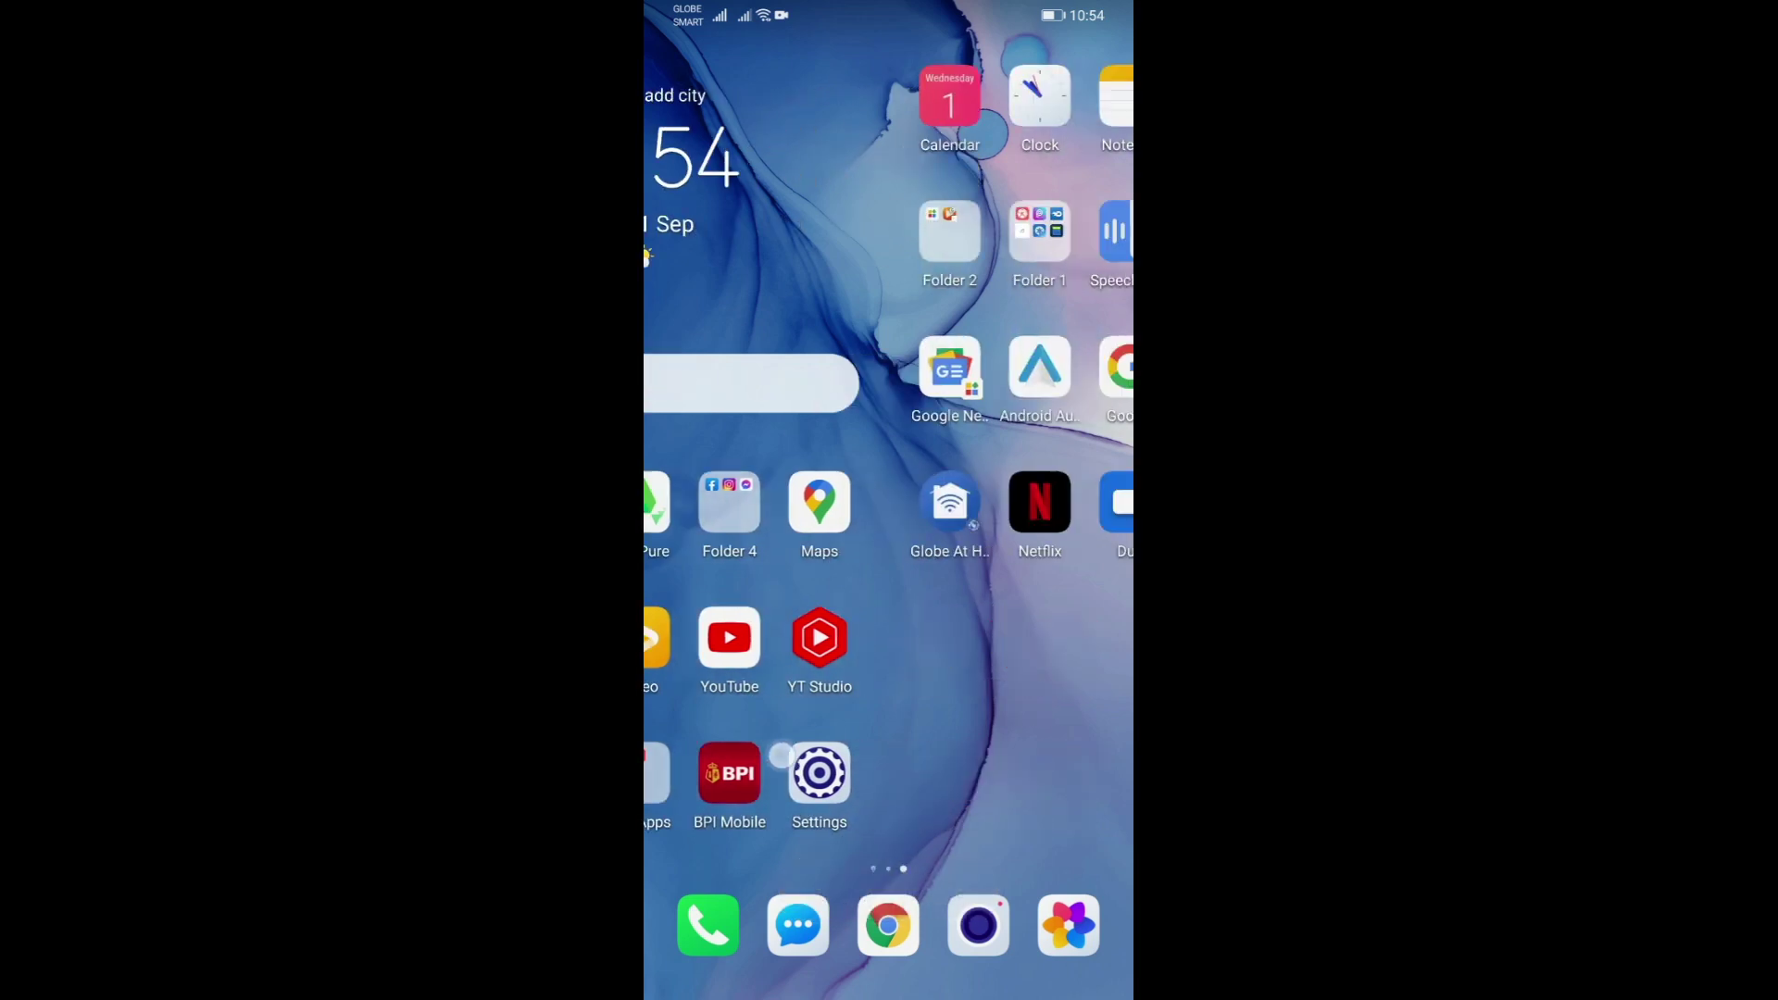
drag(1056, 694, 722, 694)
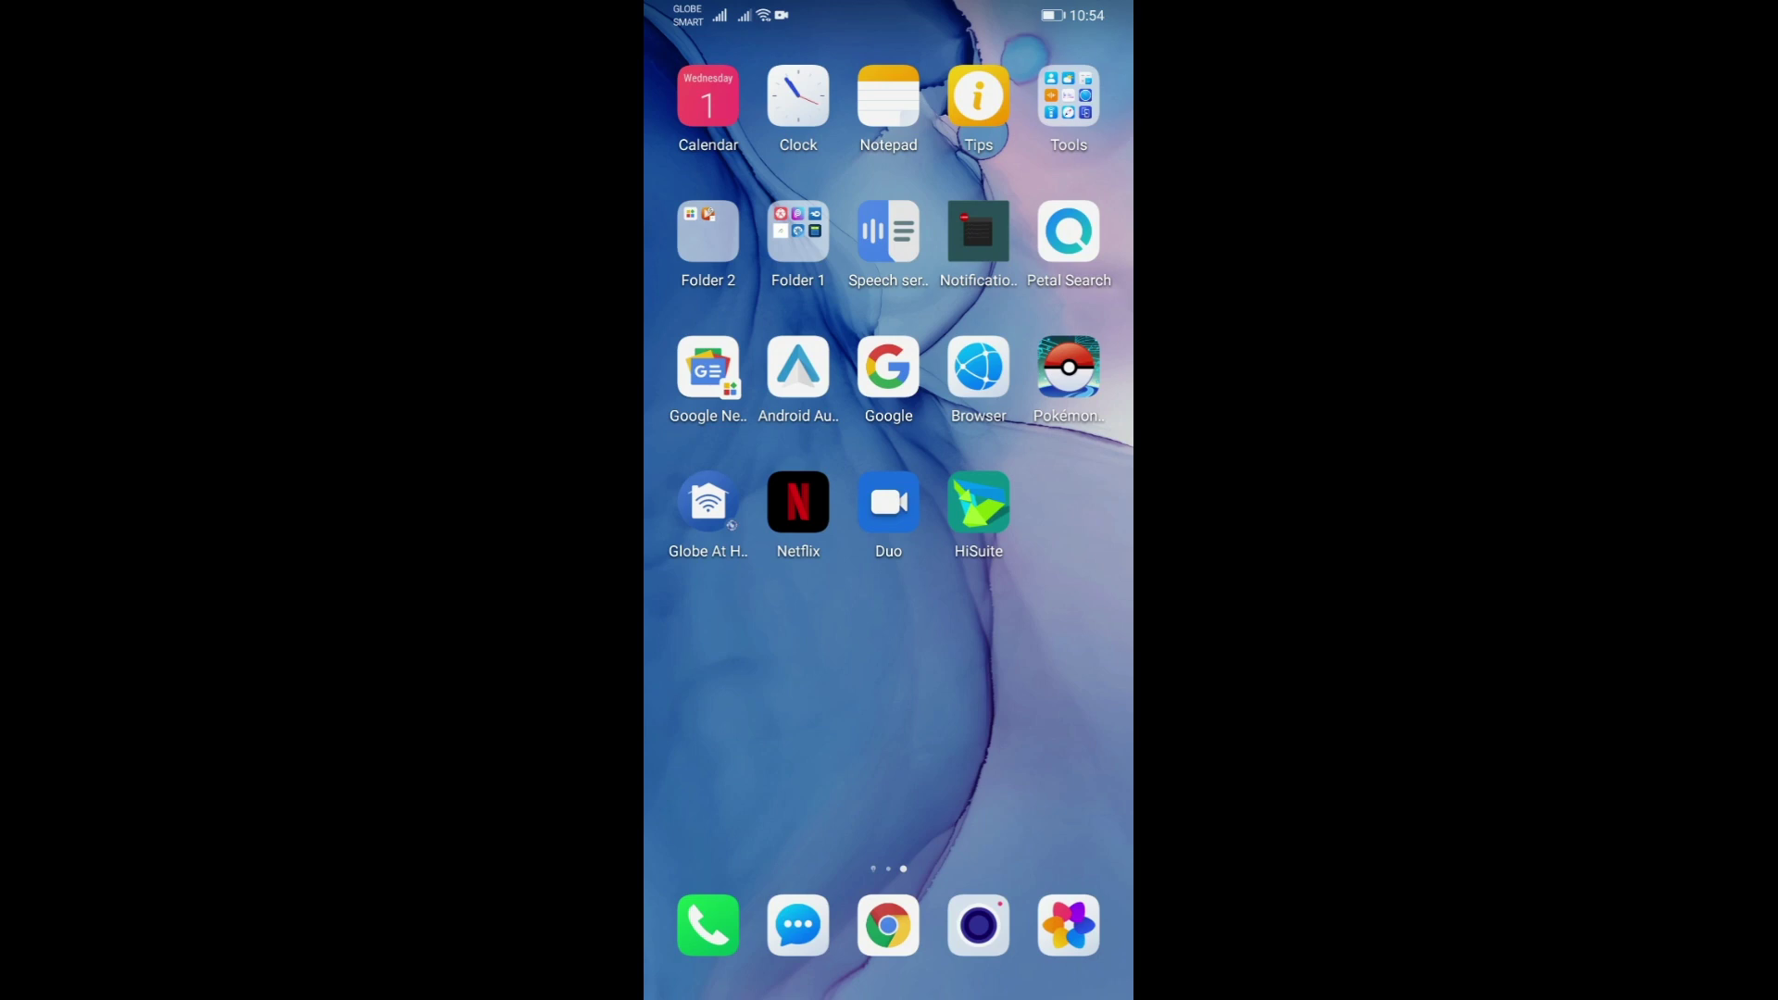
click(888, 503)
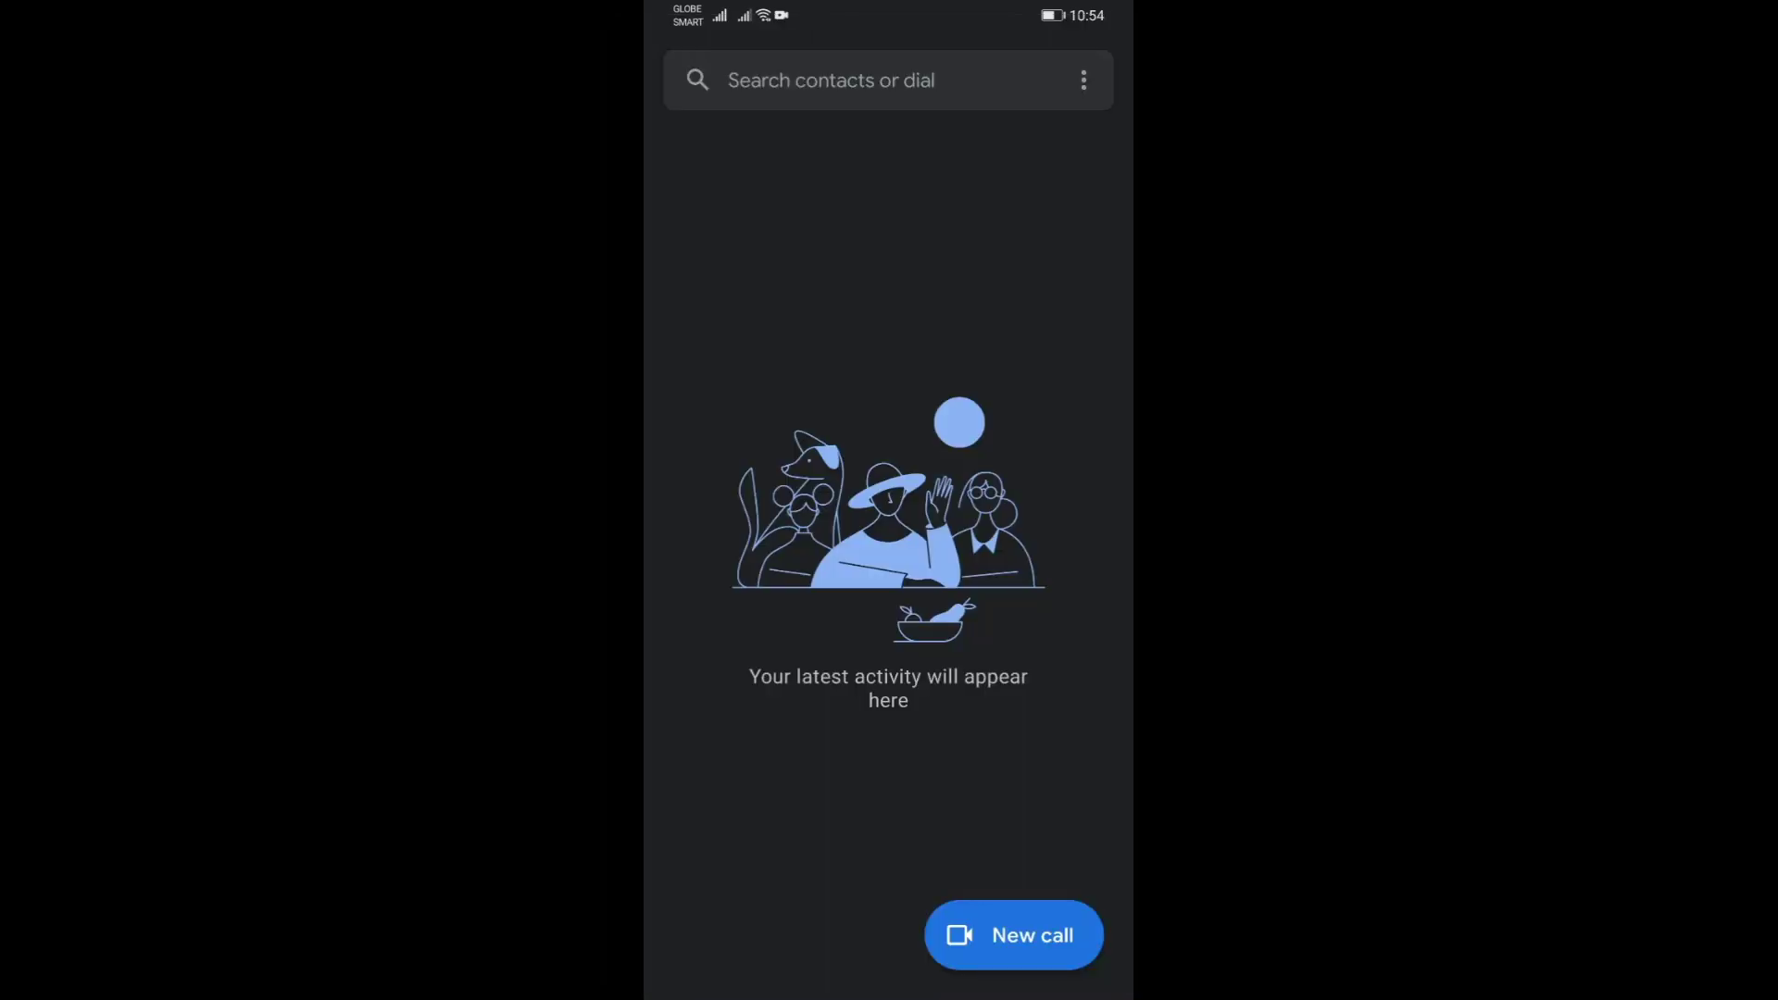
key(Home)
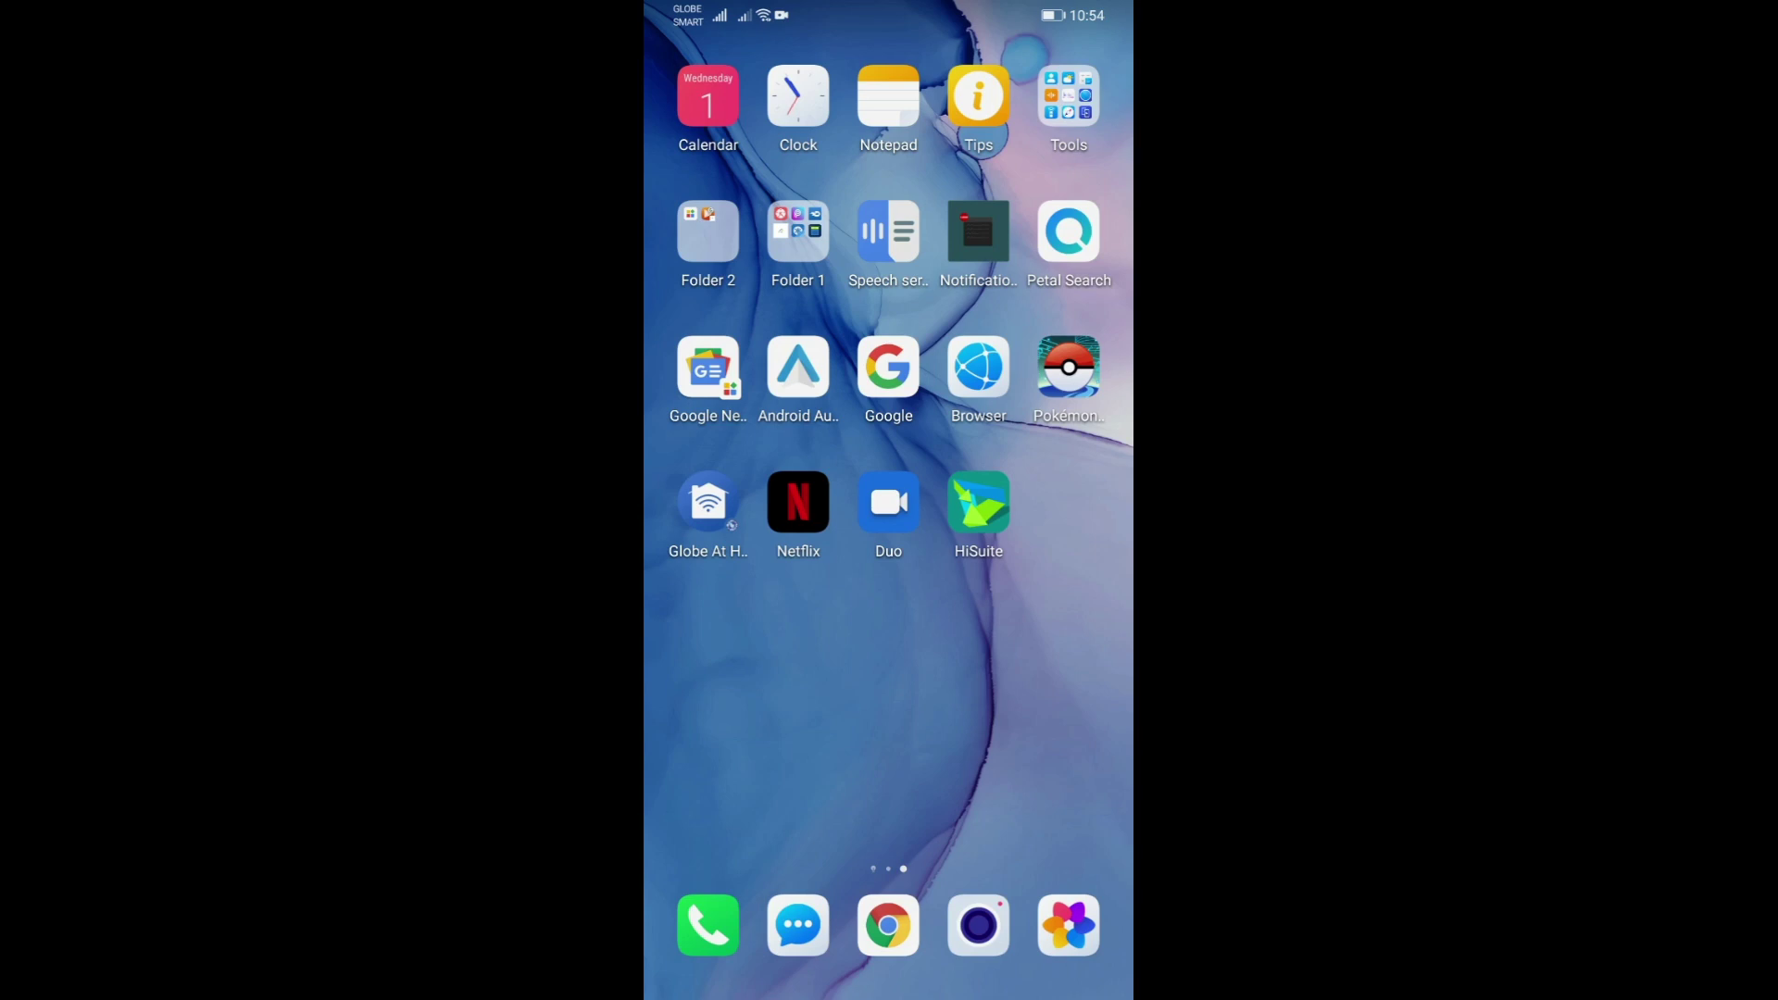
Launch Pokémon GO, accepting the trespass warning and dismissing the Season of Mischief news popup.
click(1068, 367)
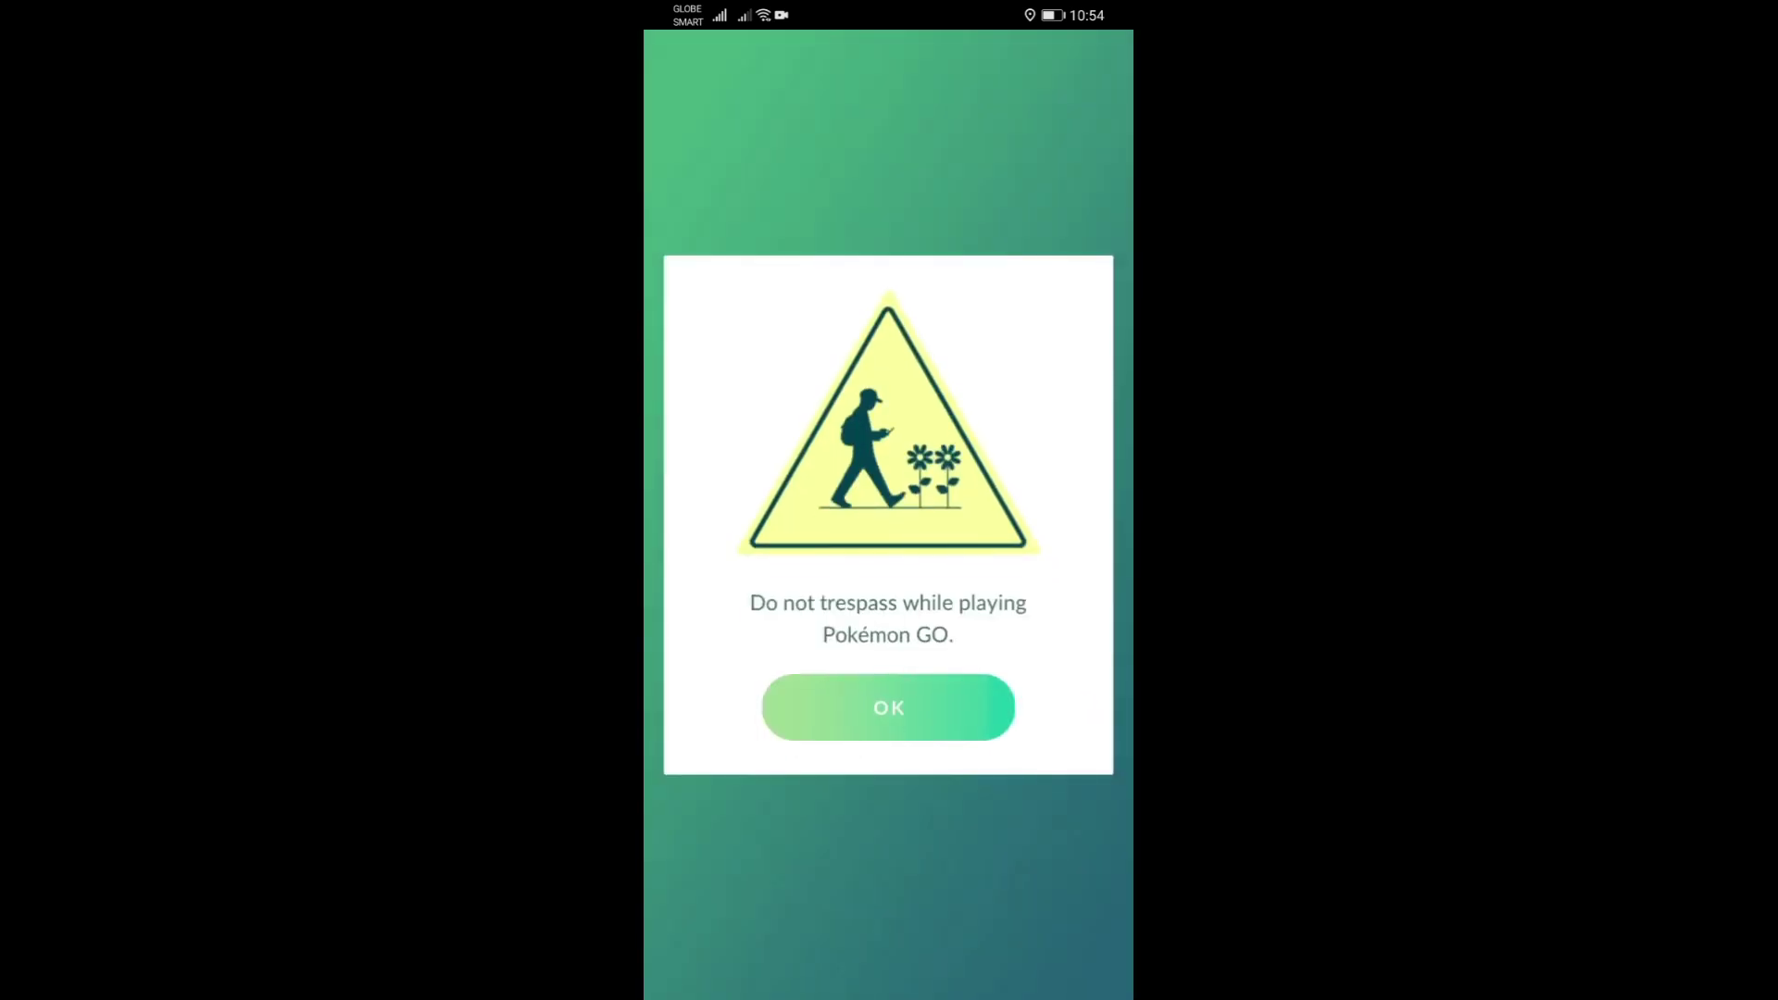
click(916, 714)
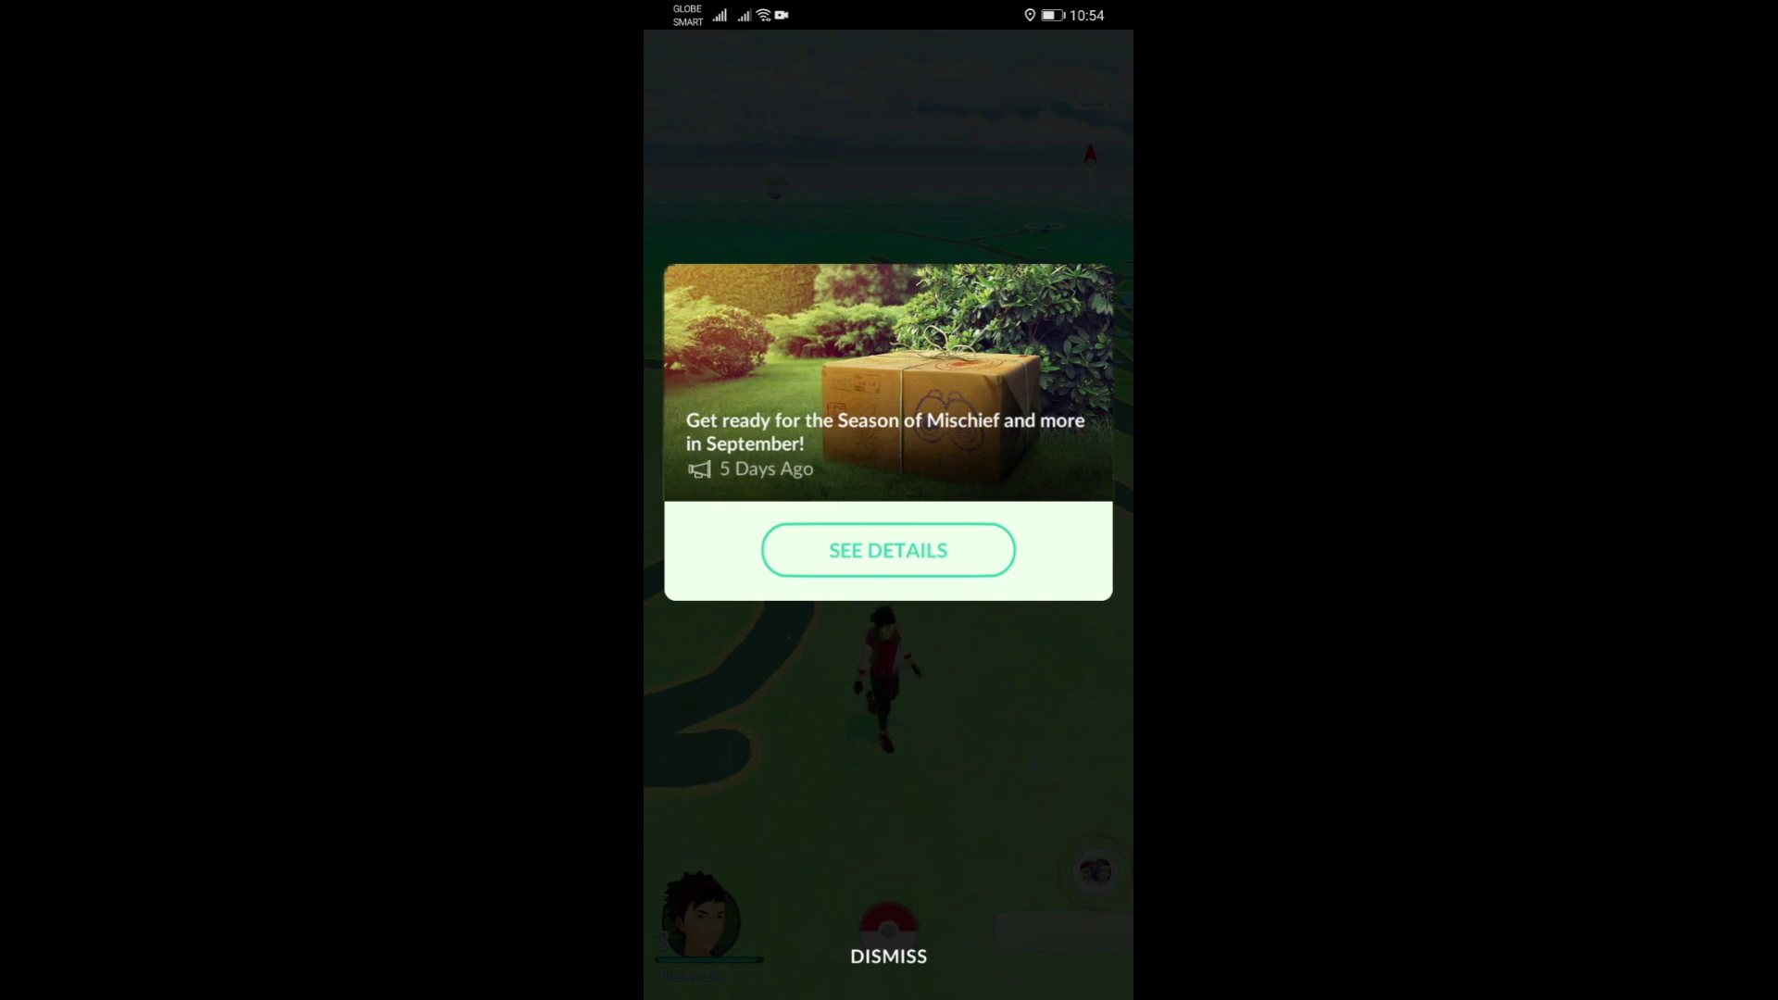
click(889, 955)
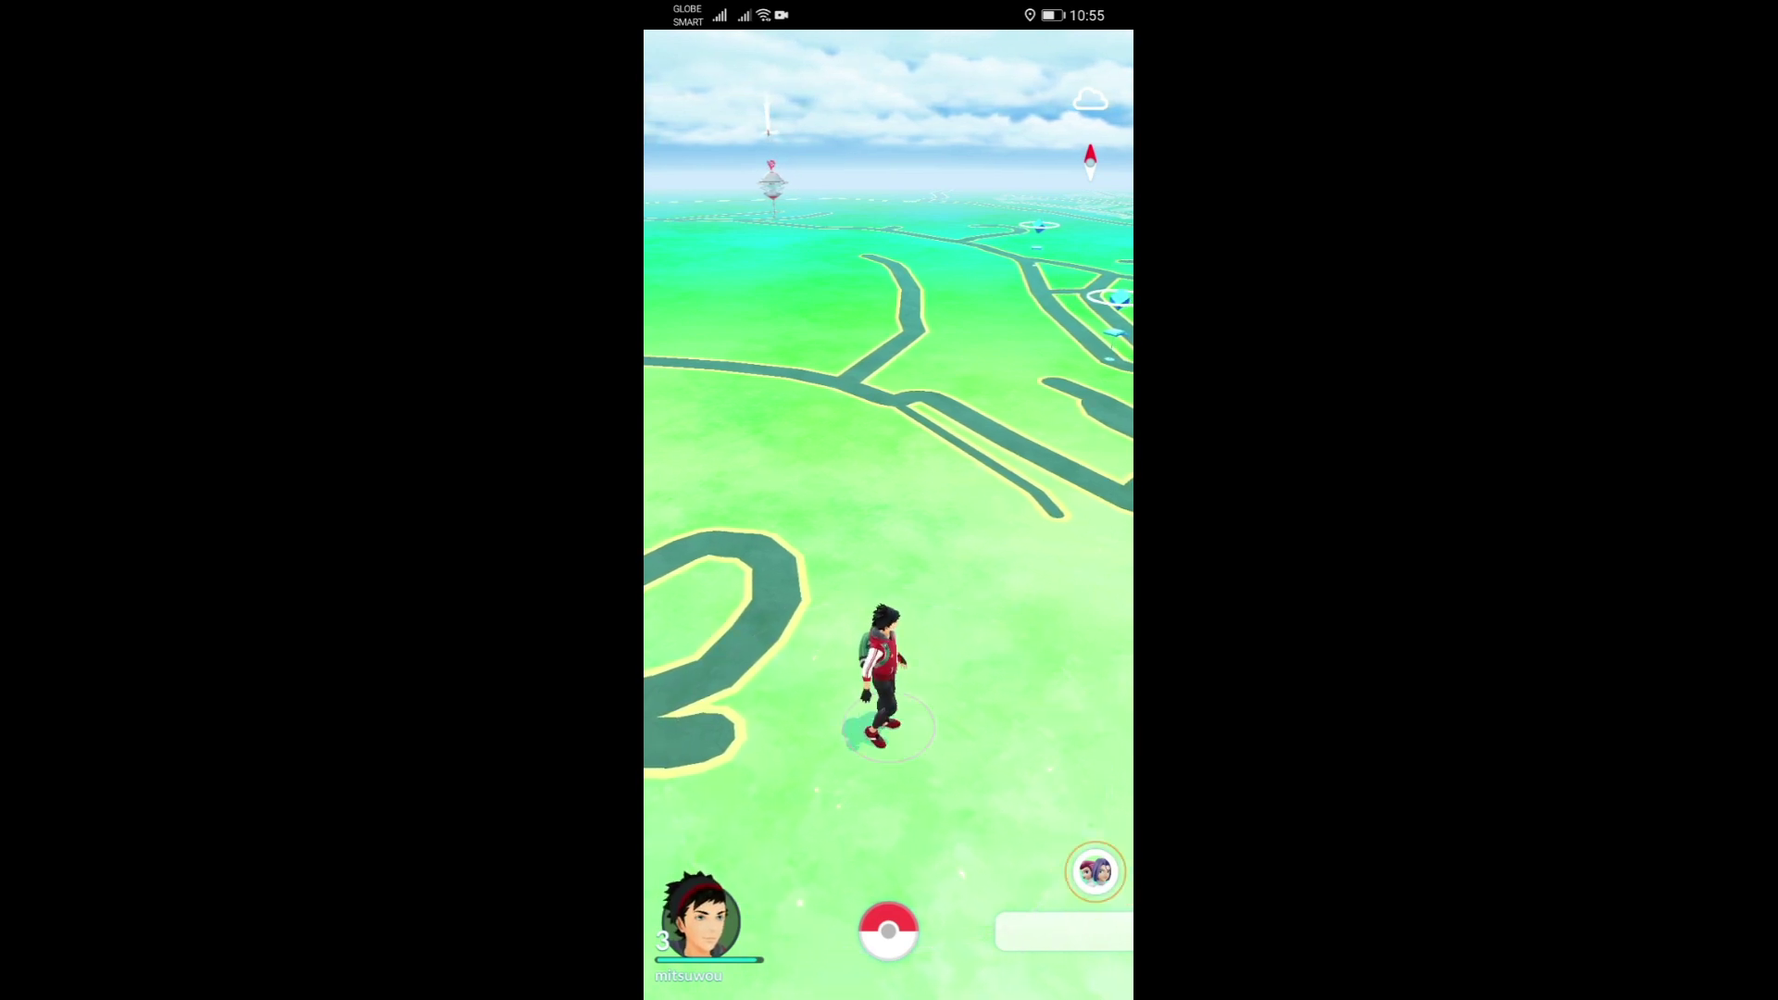
Swipe Duo out of recent apps, then launch Google News from the home screen.
key(alt+Tab)
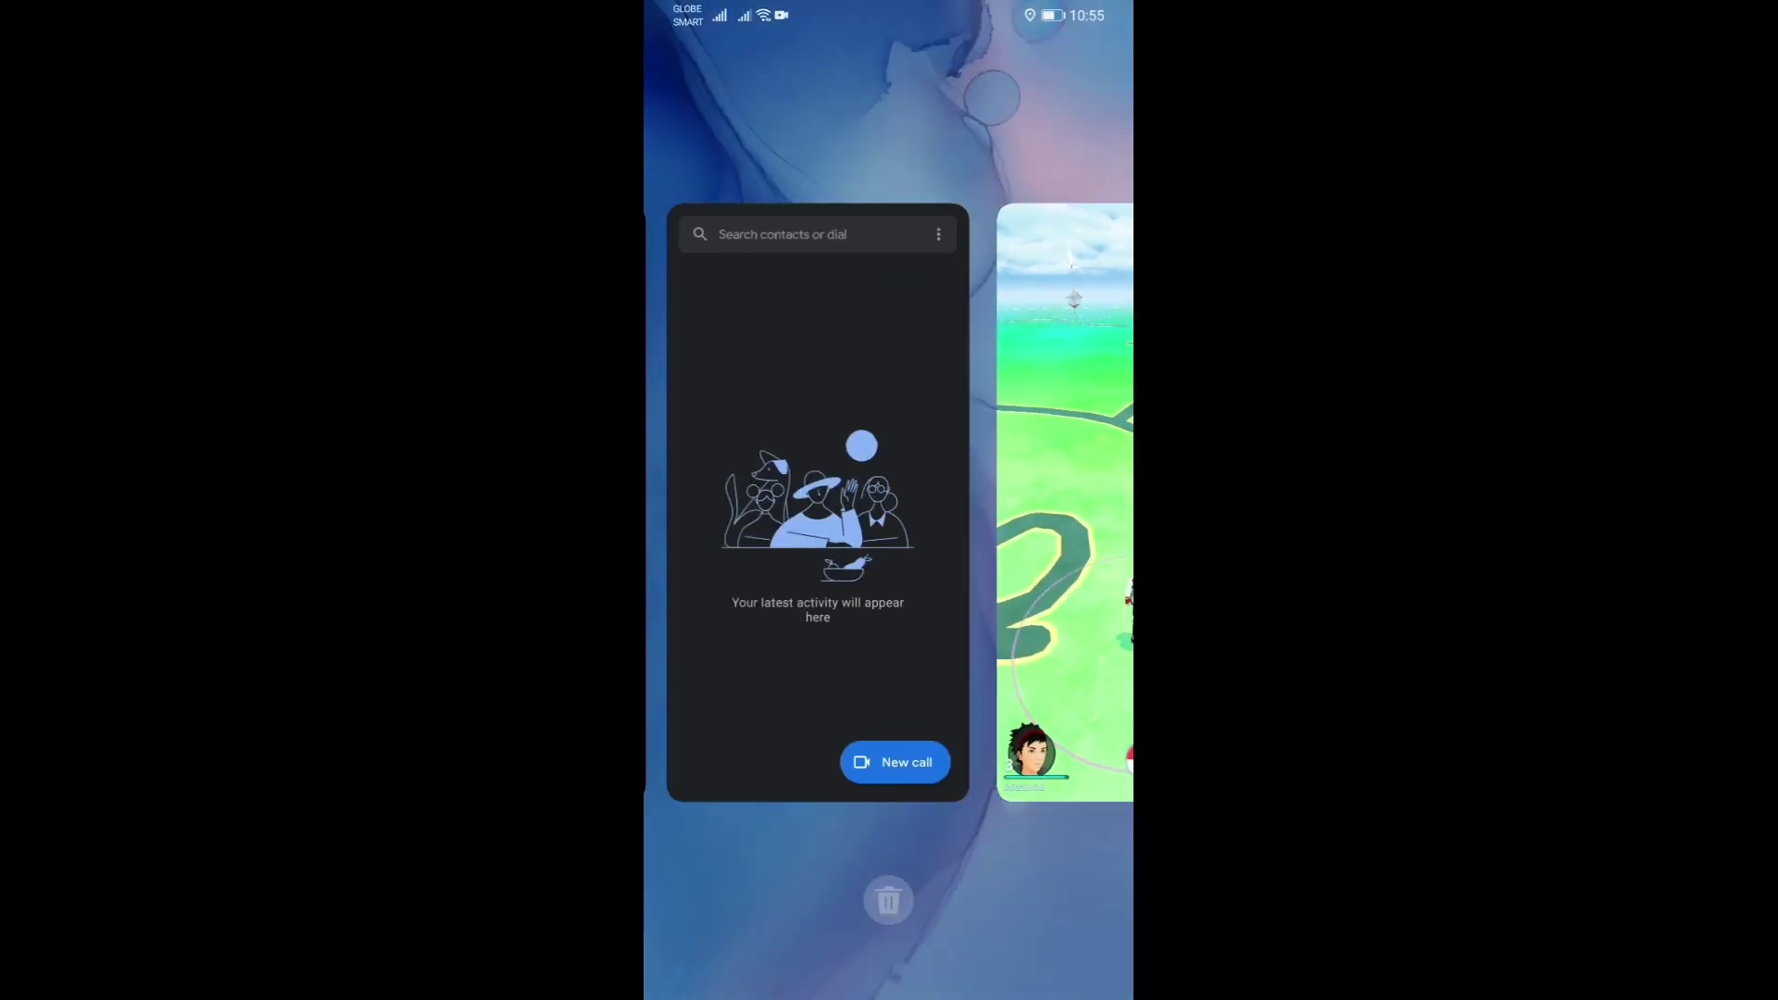
drag(931, 453, 931, 167)
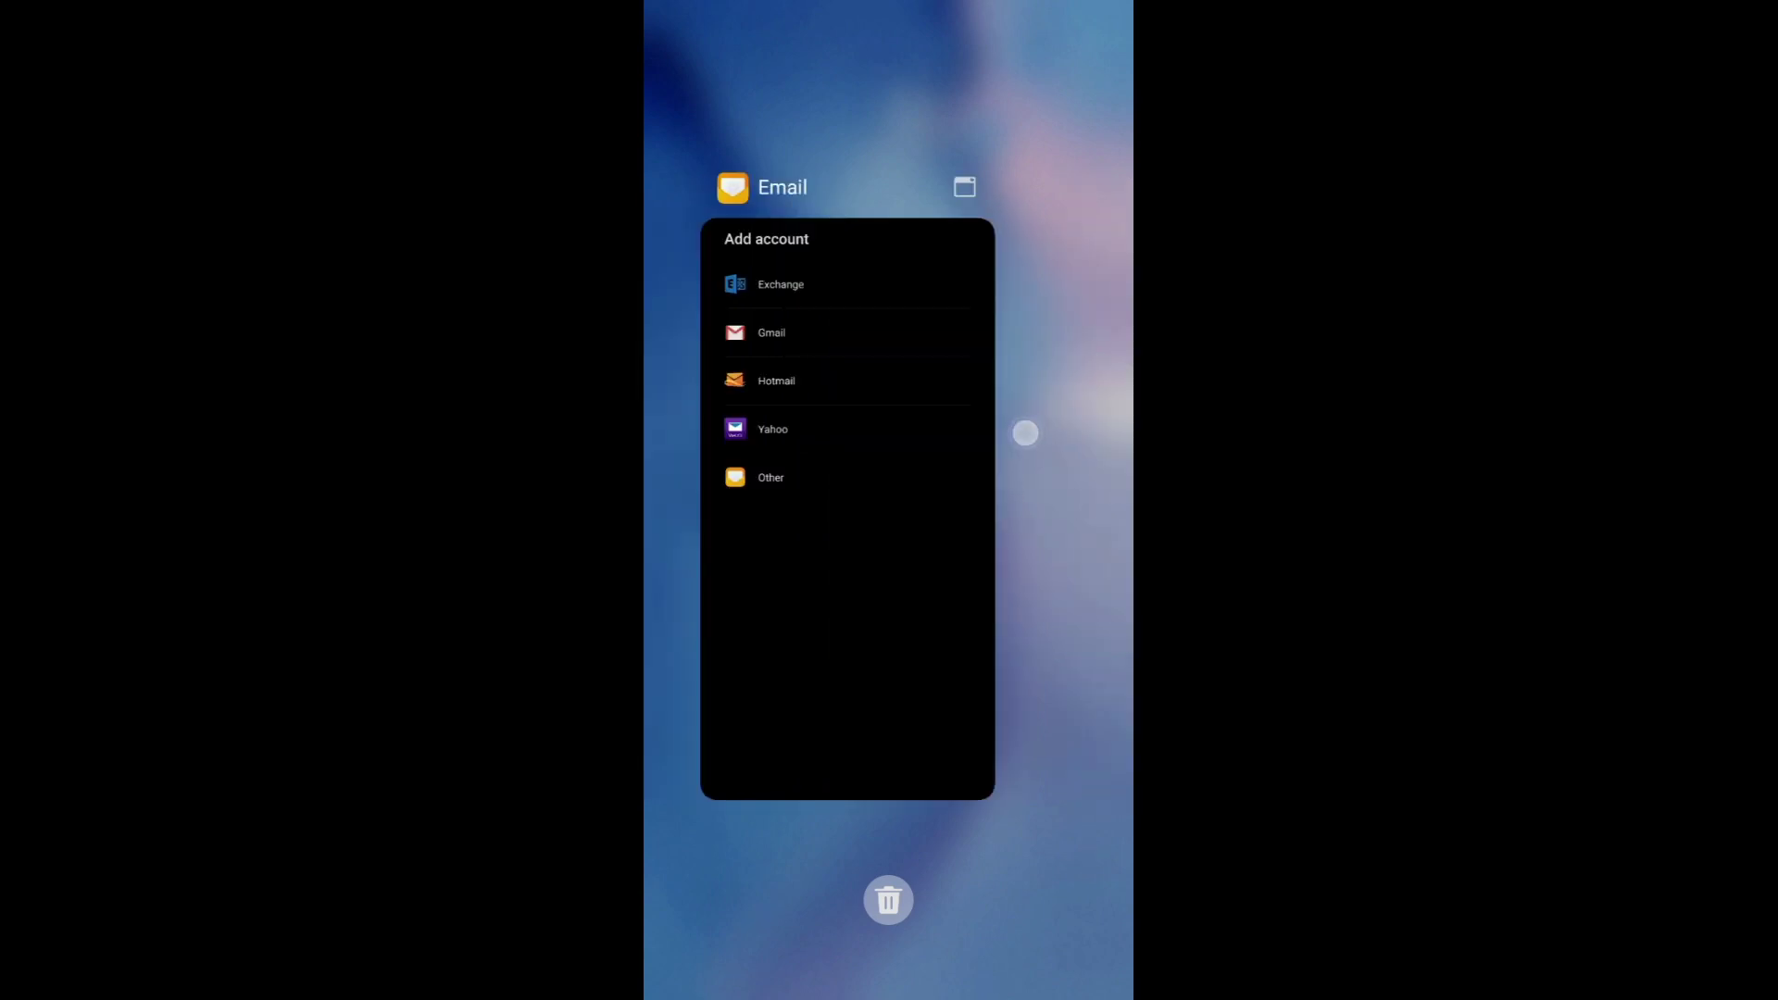
click(1022, 431)
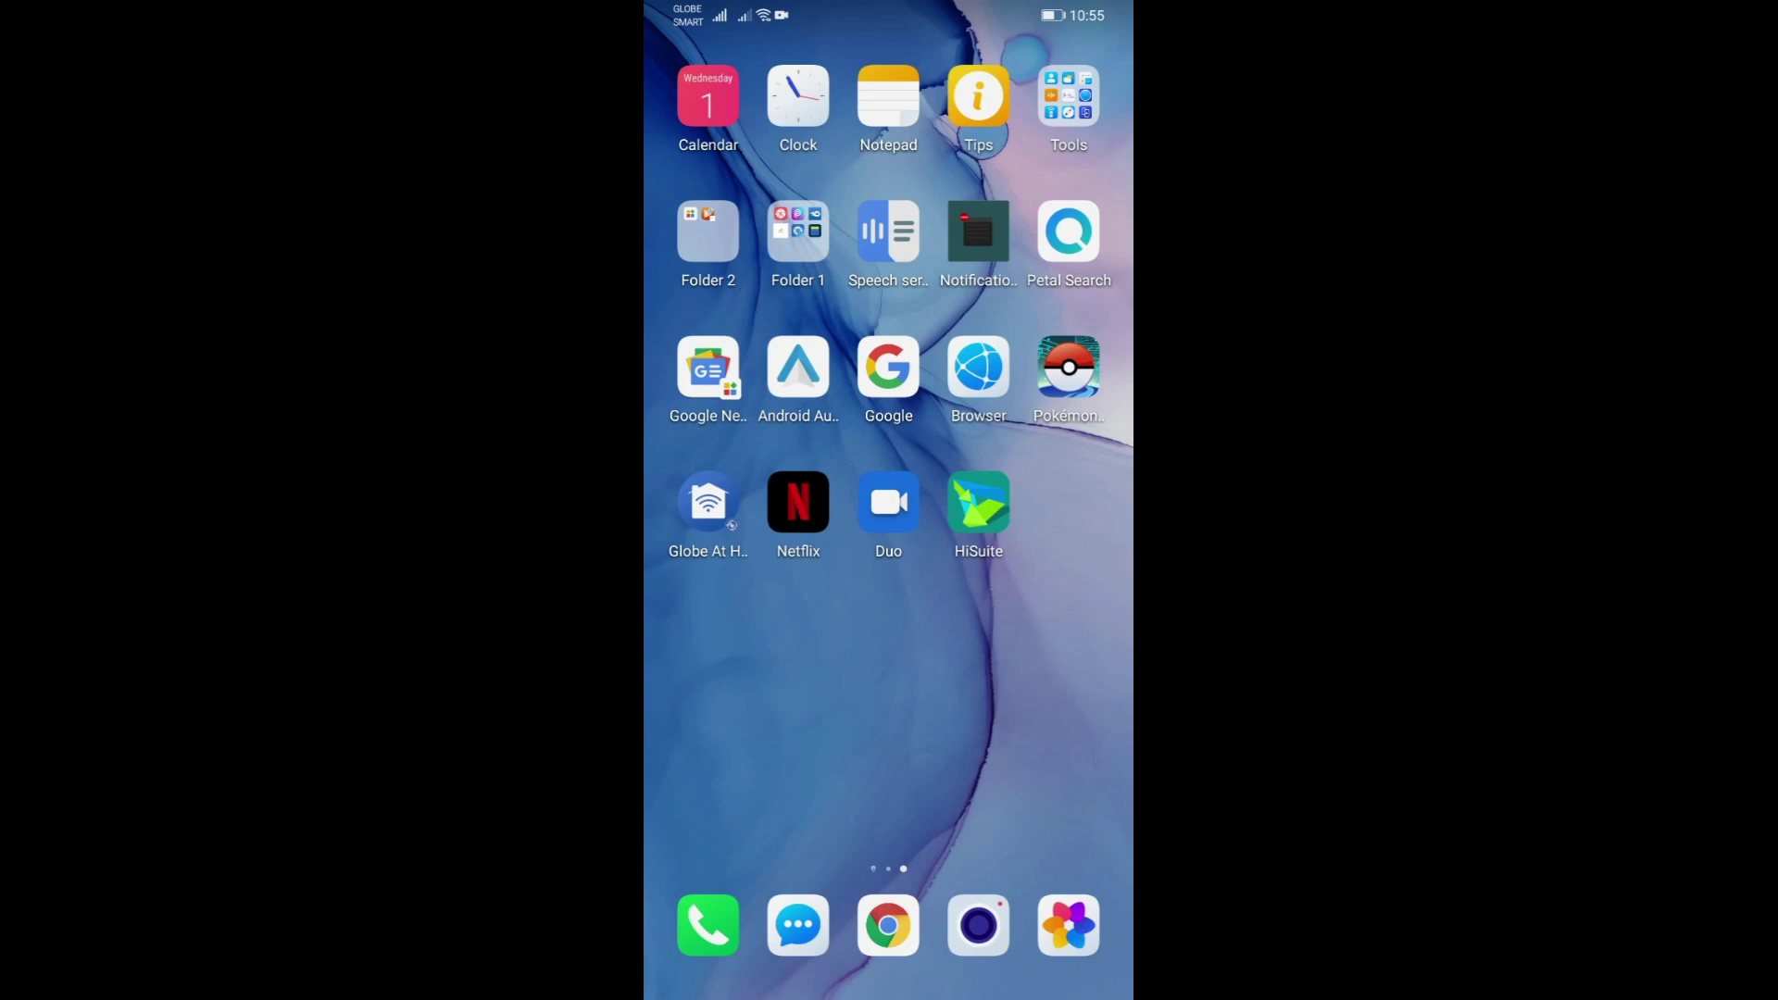
click(709, 369)
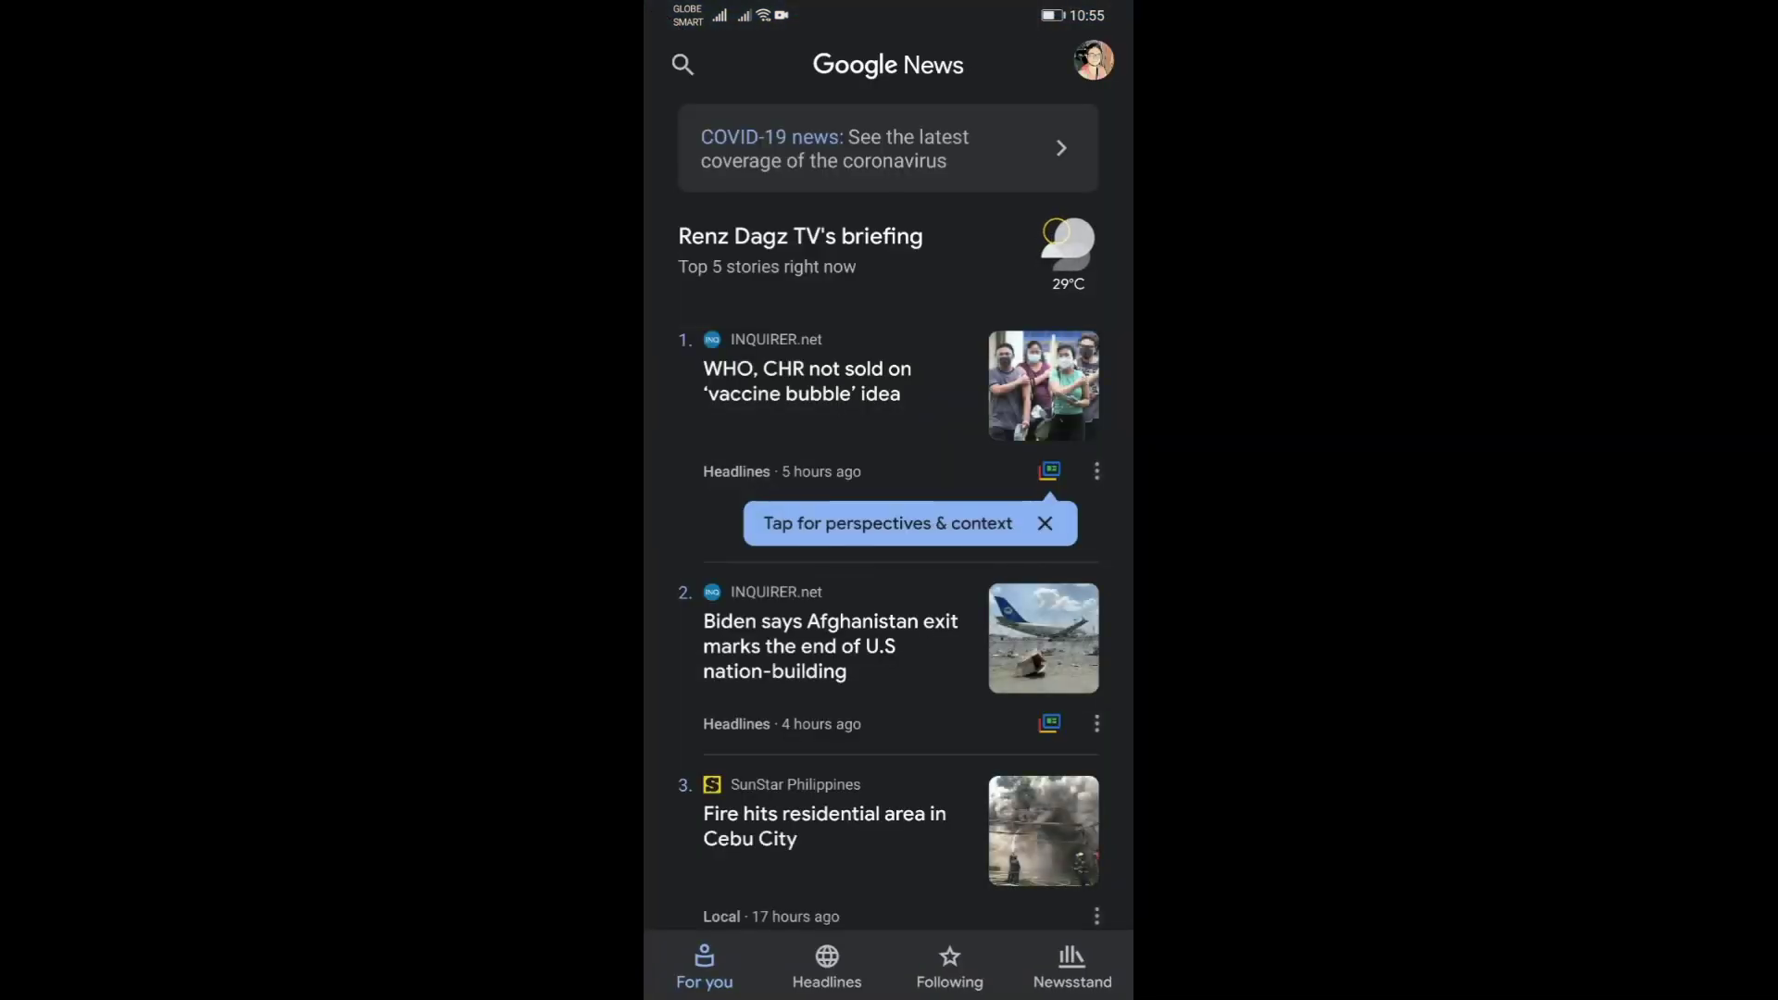
scroll(889, 625, down, 5)
scroll(889, 626, down, 5)
scroll(897, 738, down, 5)
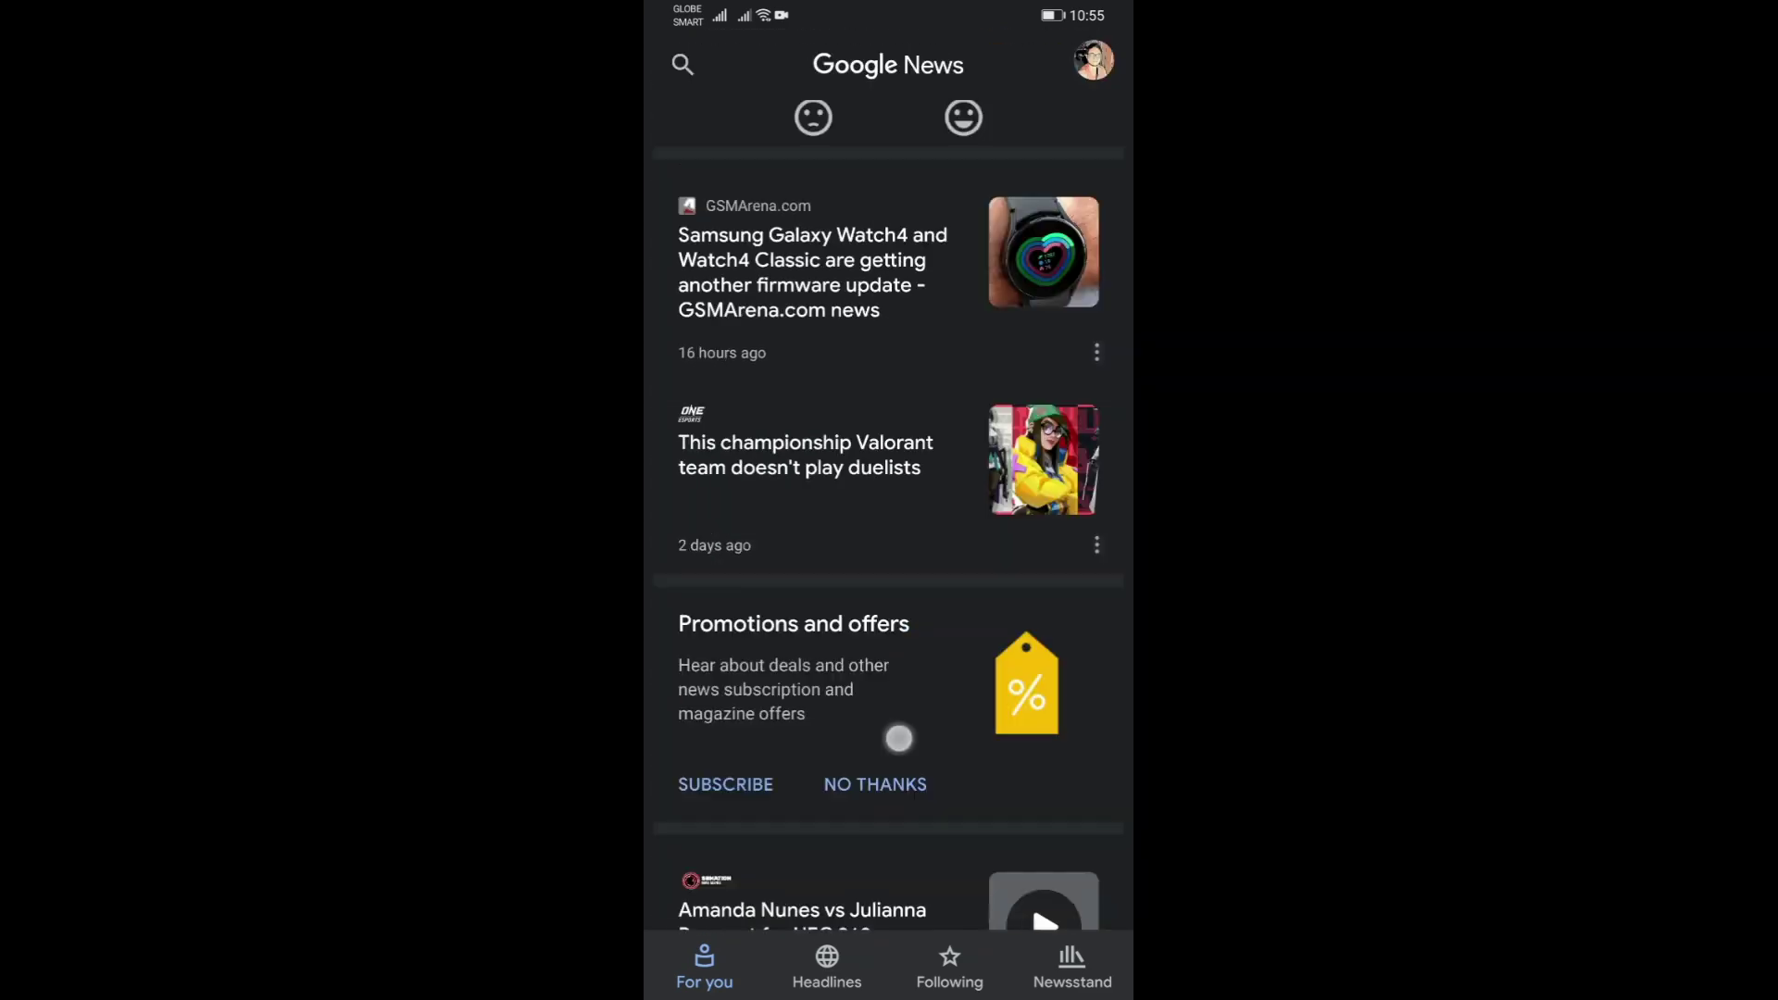
scroll(898, 556, up, 5)
Clear all recent apps using the trash icon in Recents.
key(alt+Tab)
drag(723, 500, 1084, 501)
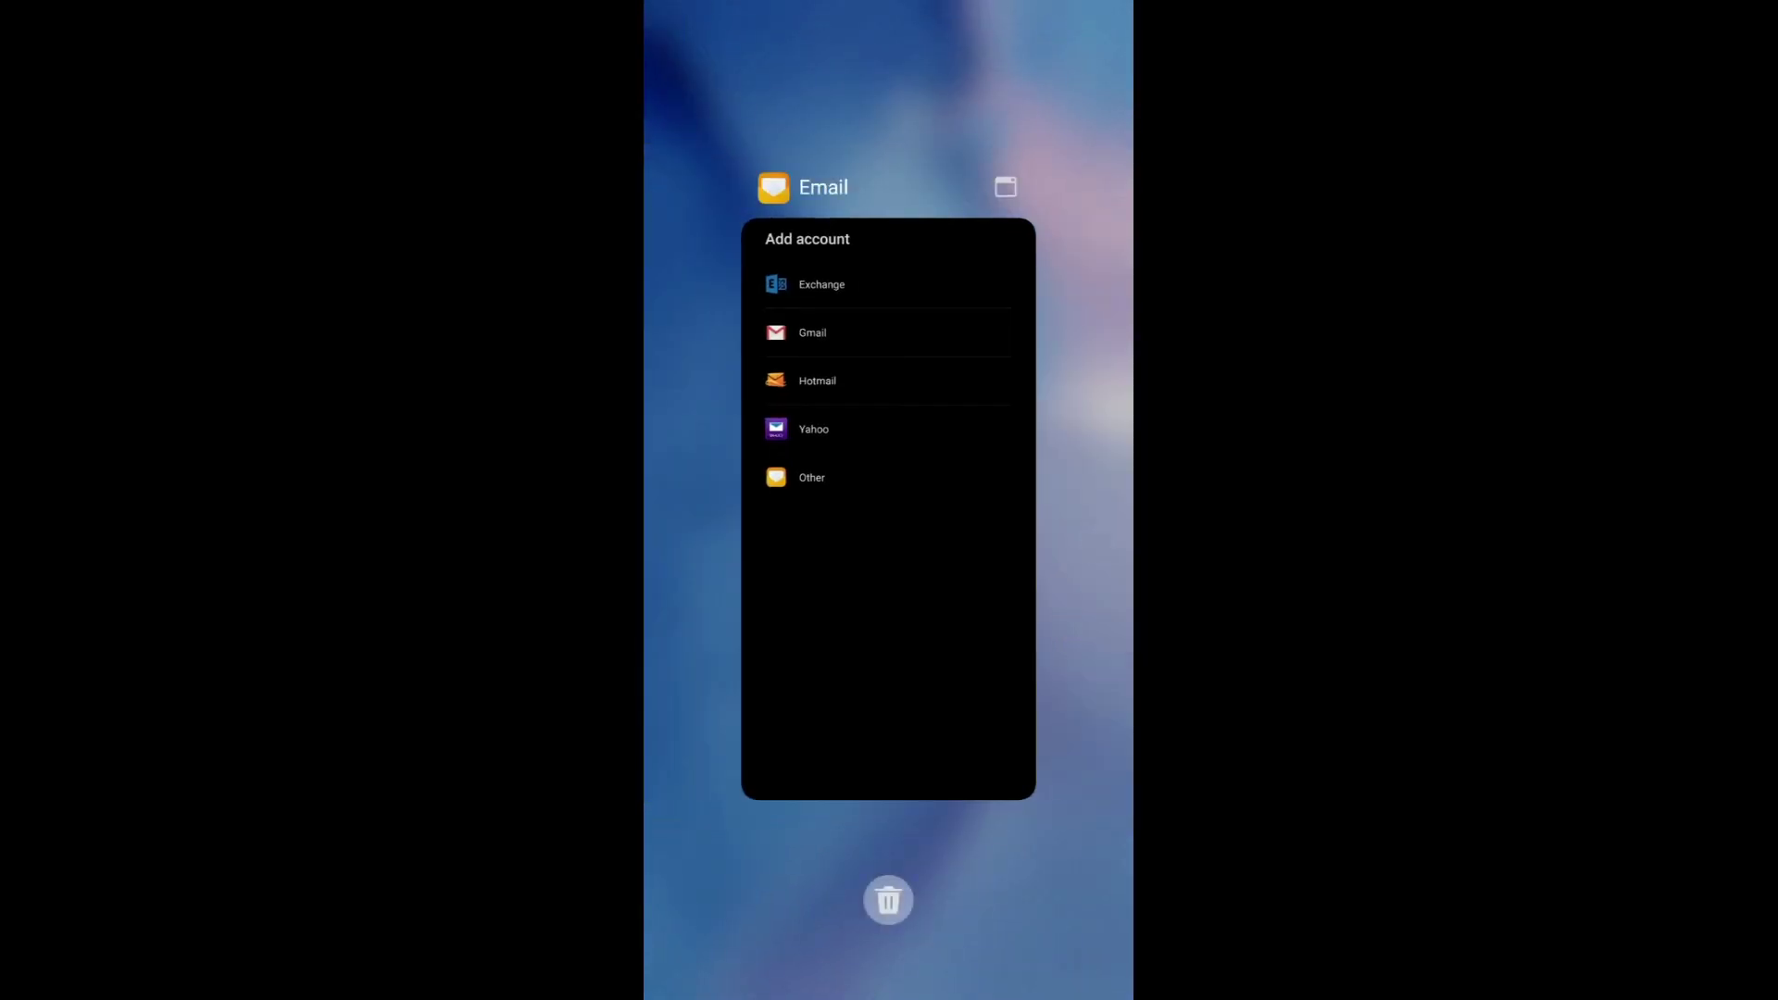
click(888, 899)
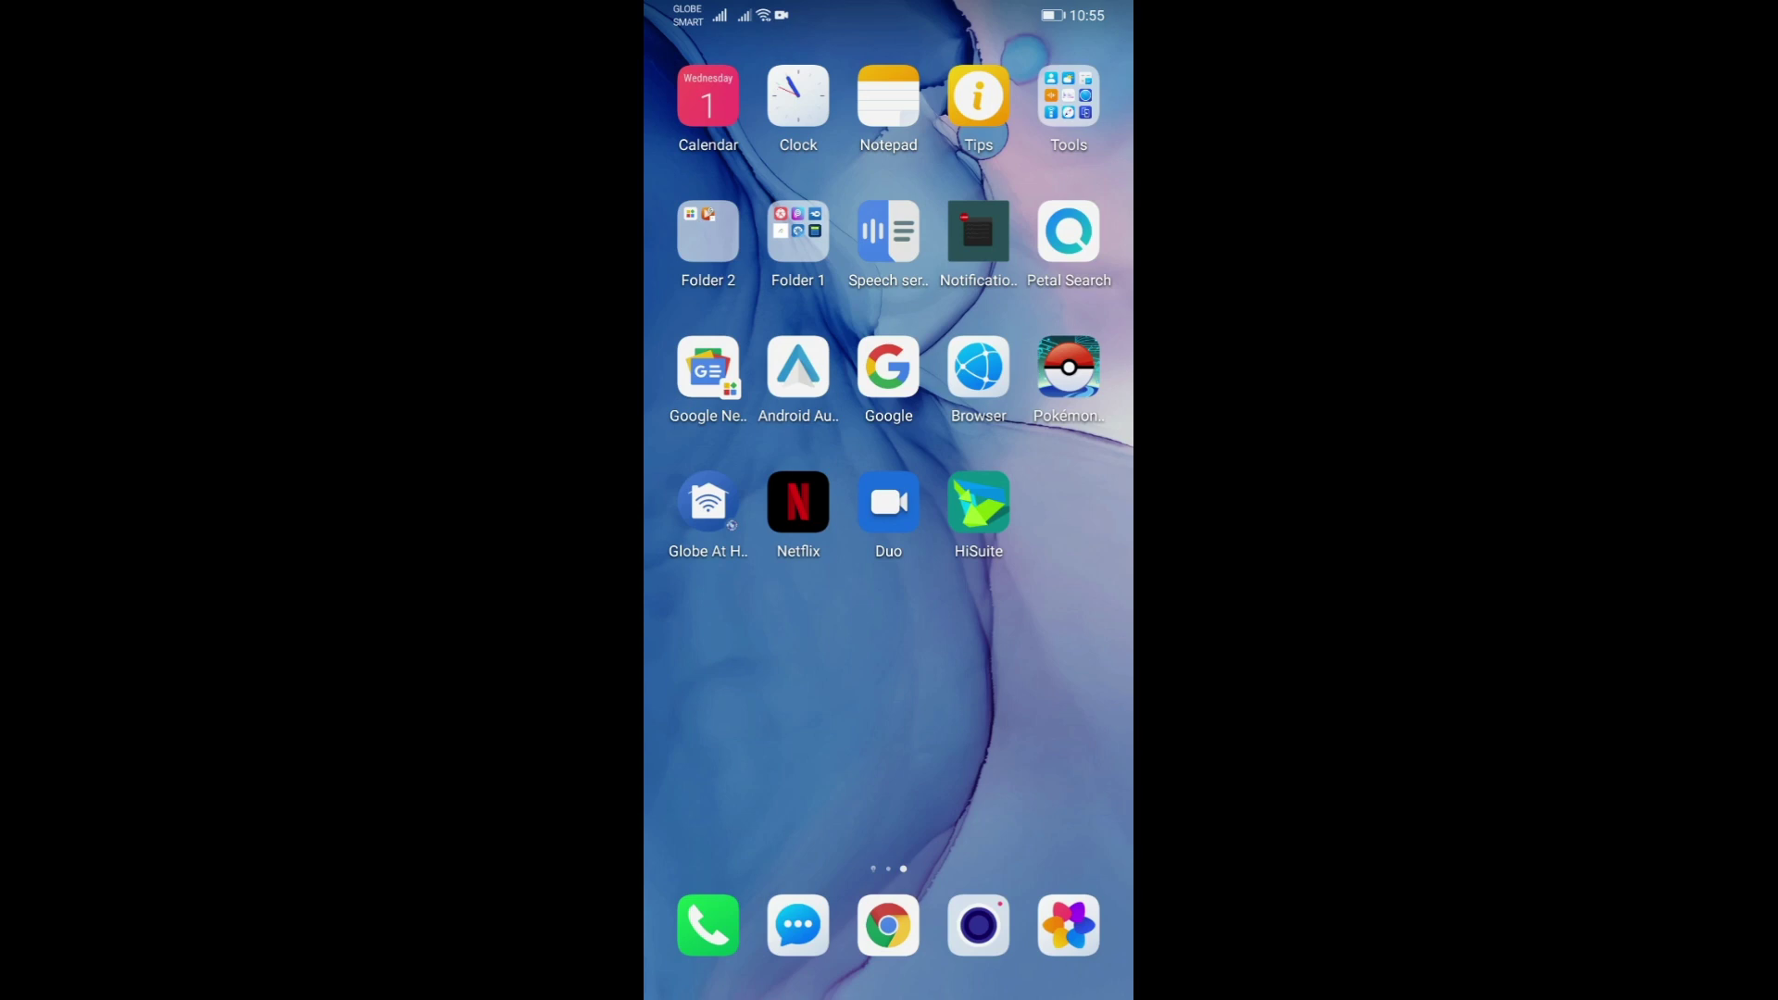
Swipe right back to the home page showing the clock widget.
drag(751, 694, 1056, 695)
mouse_move(817, 711)
mouse_down()
mouse_move(1084, 712)
mouse_move(751, 695)
mouse_up()
drag(751, 694, 1055, 694)
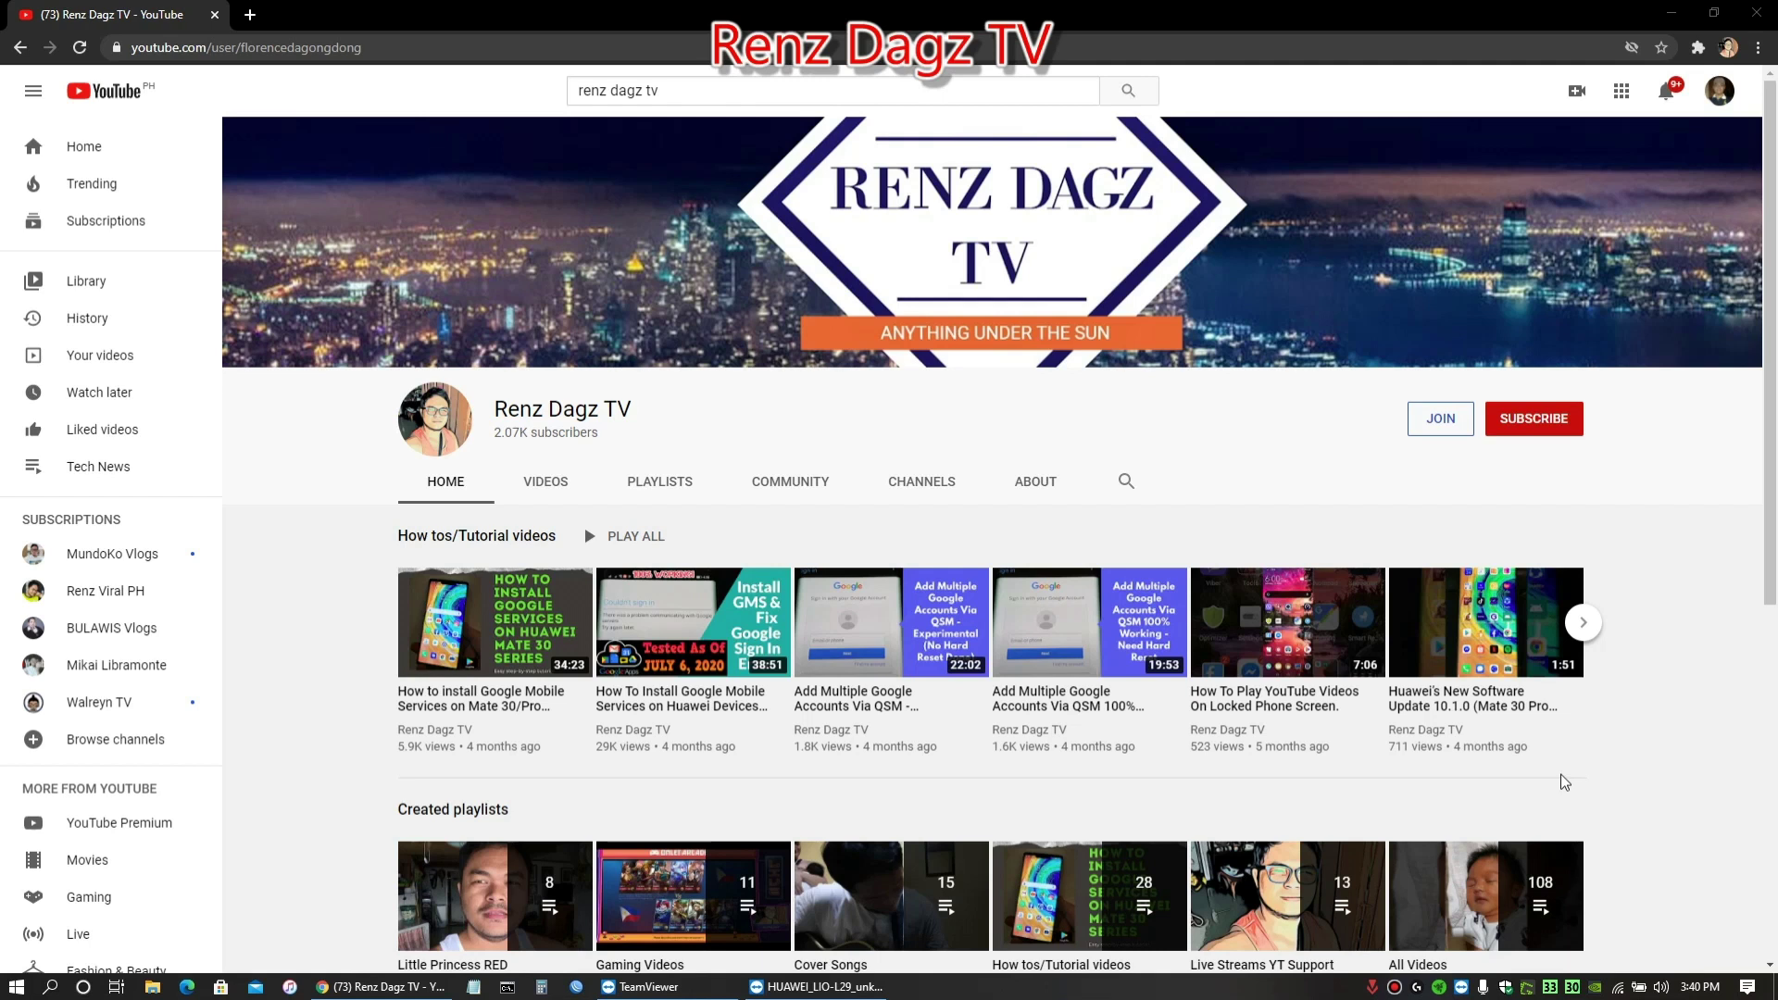
Subscribe to Renz Dagz TV with All notifications, then minimise Chrome and restore the HUAWEI mirror.
click(1525, 420)
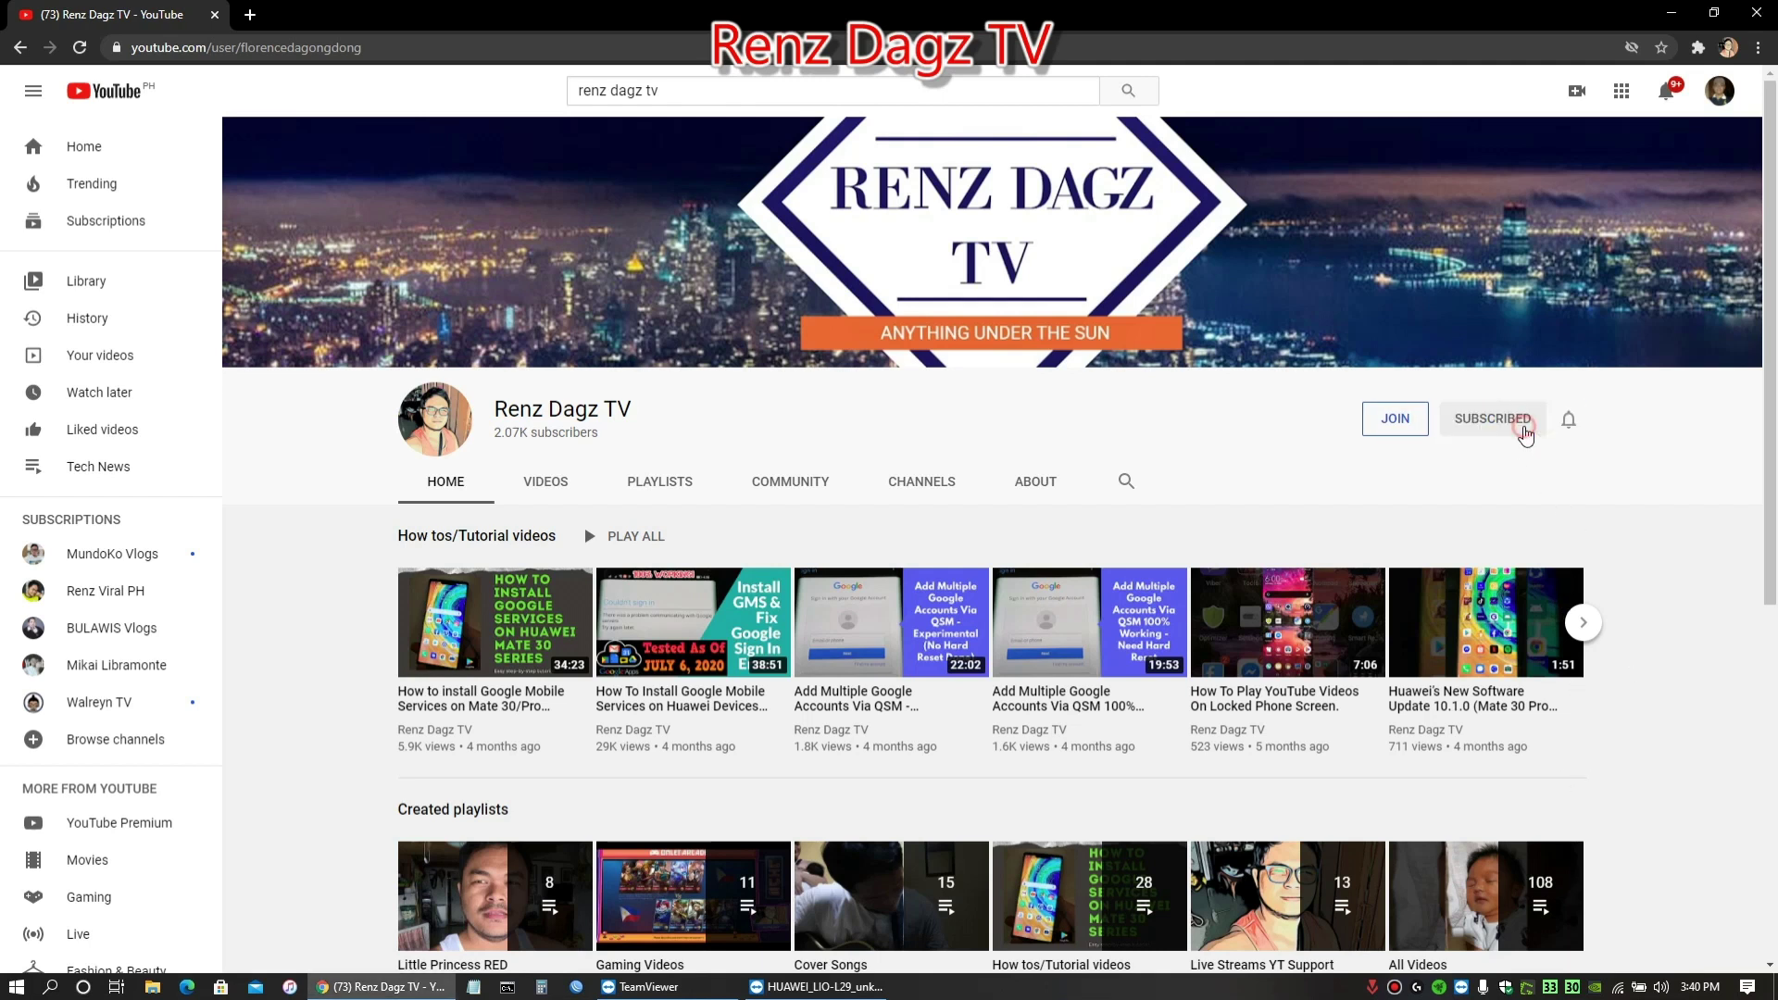
click(1568, 418)
click(1597, 465)
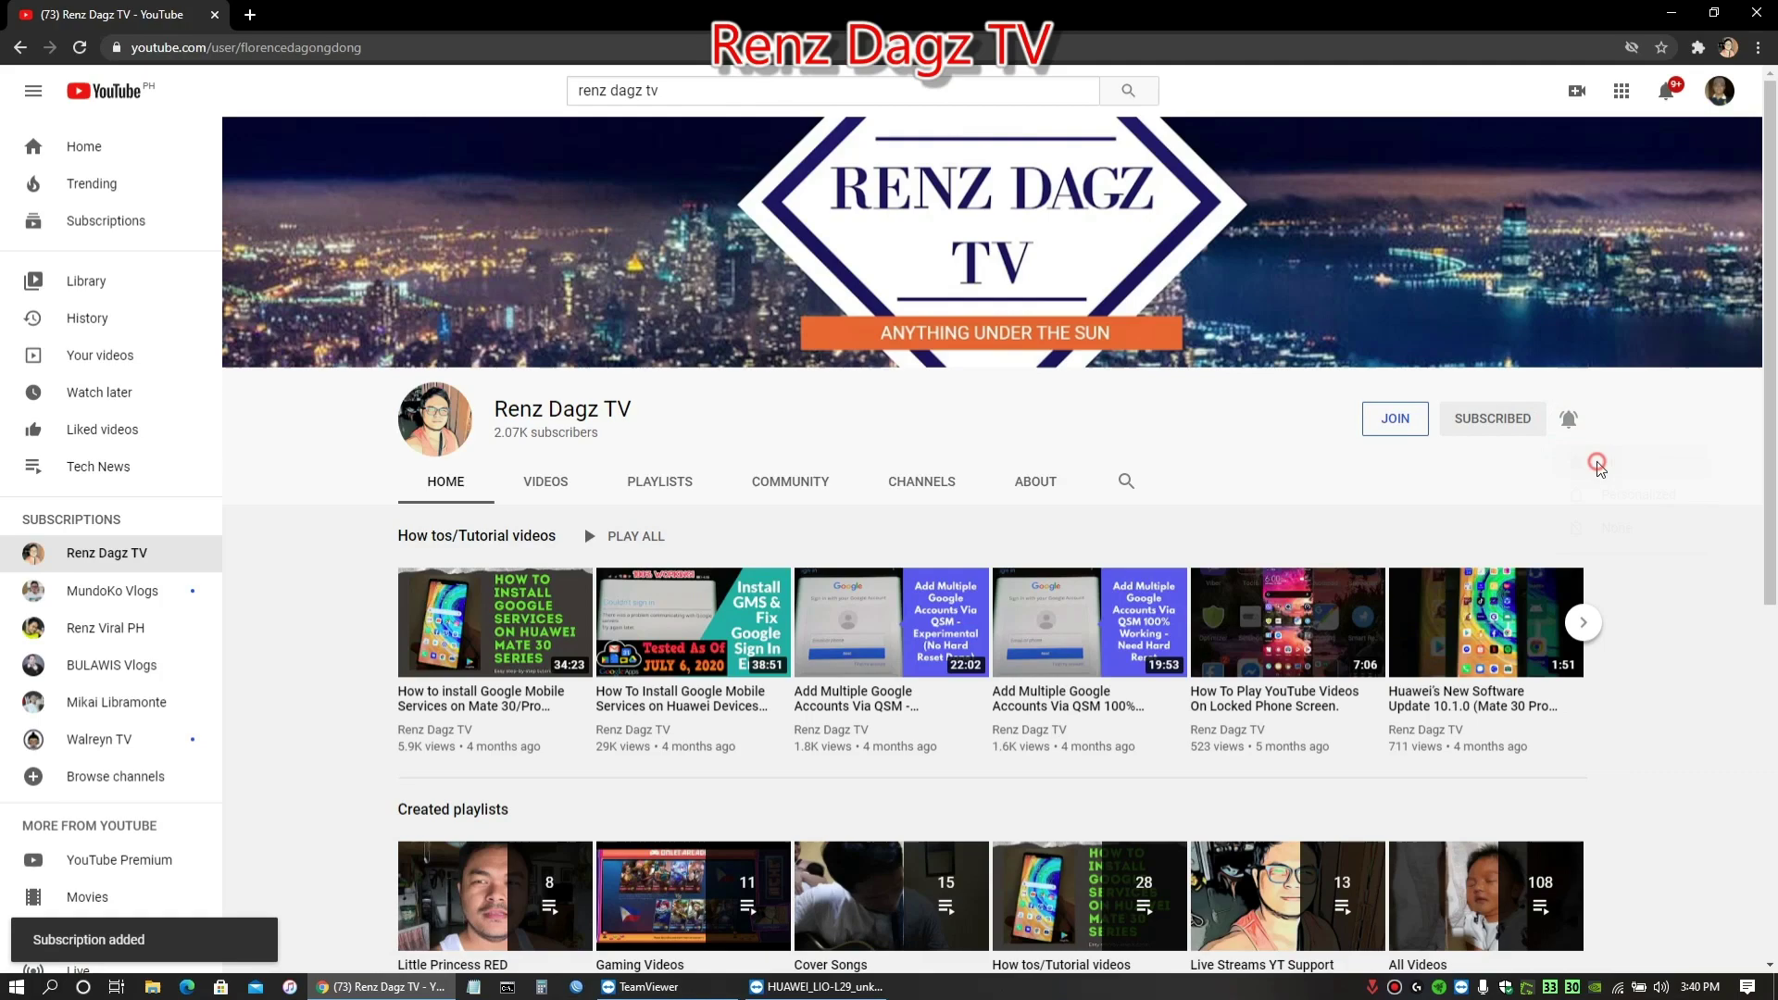
click(1670, 13)
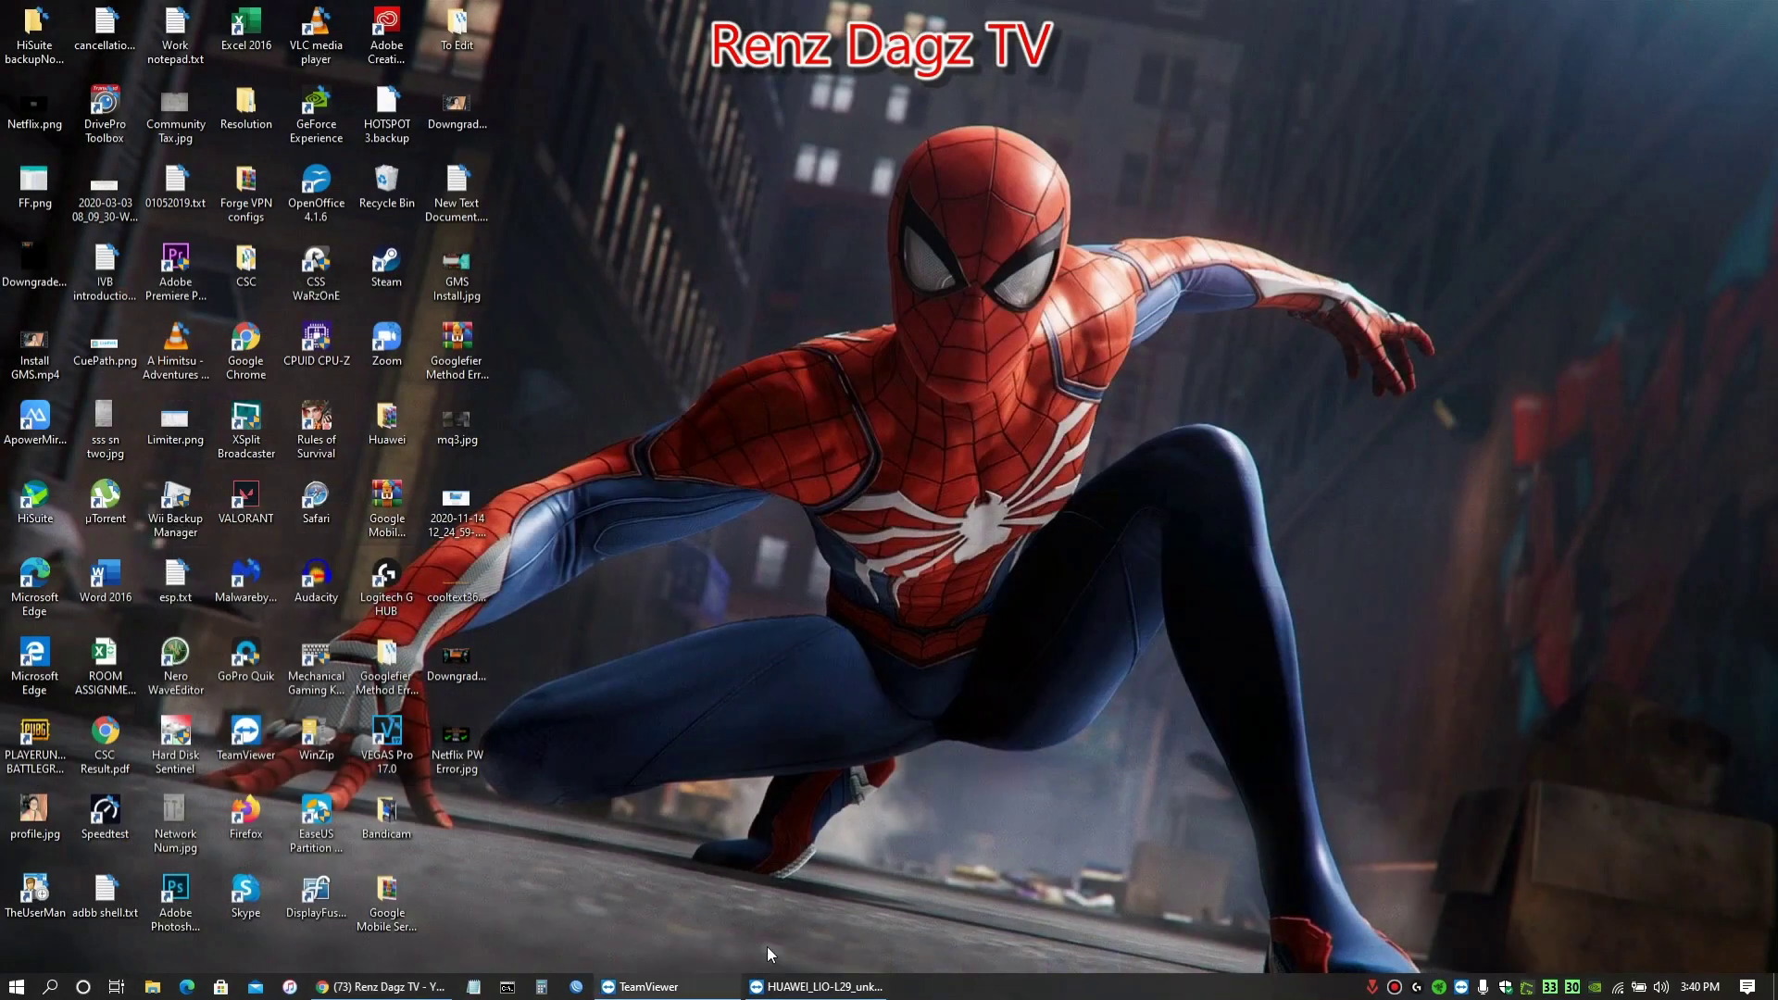
click(816, 986)
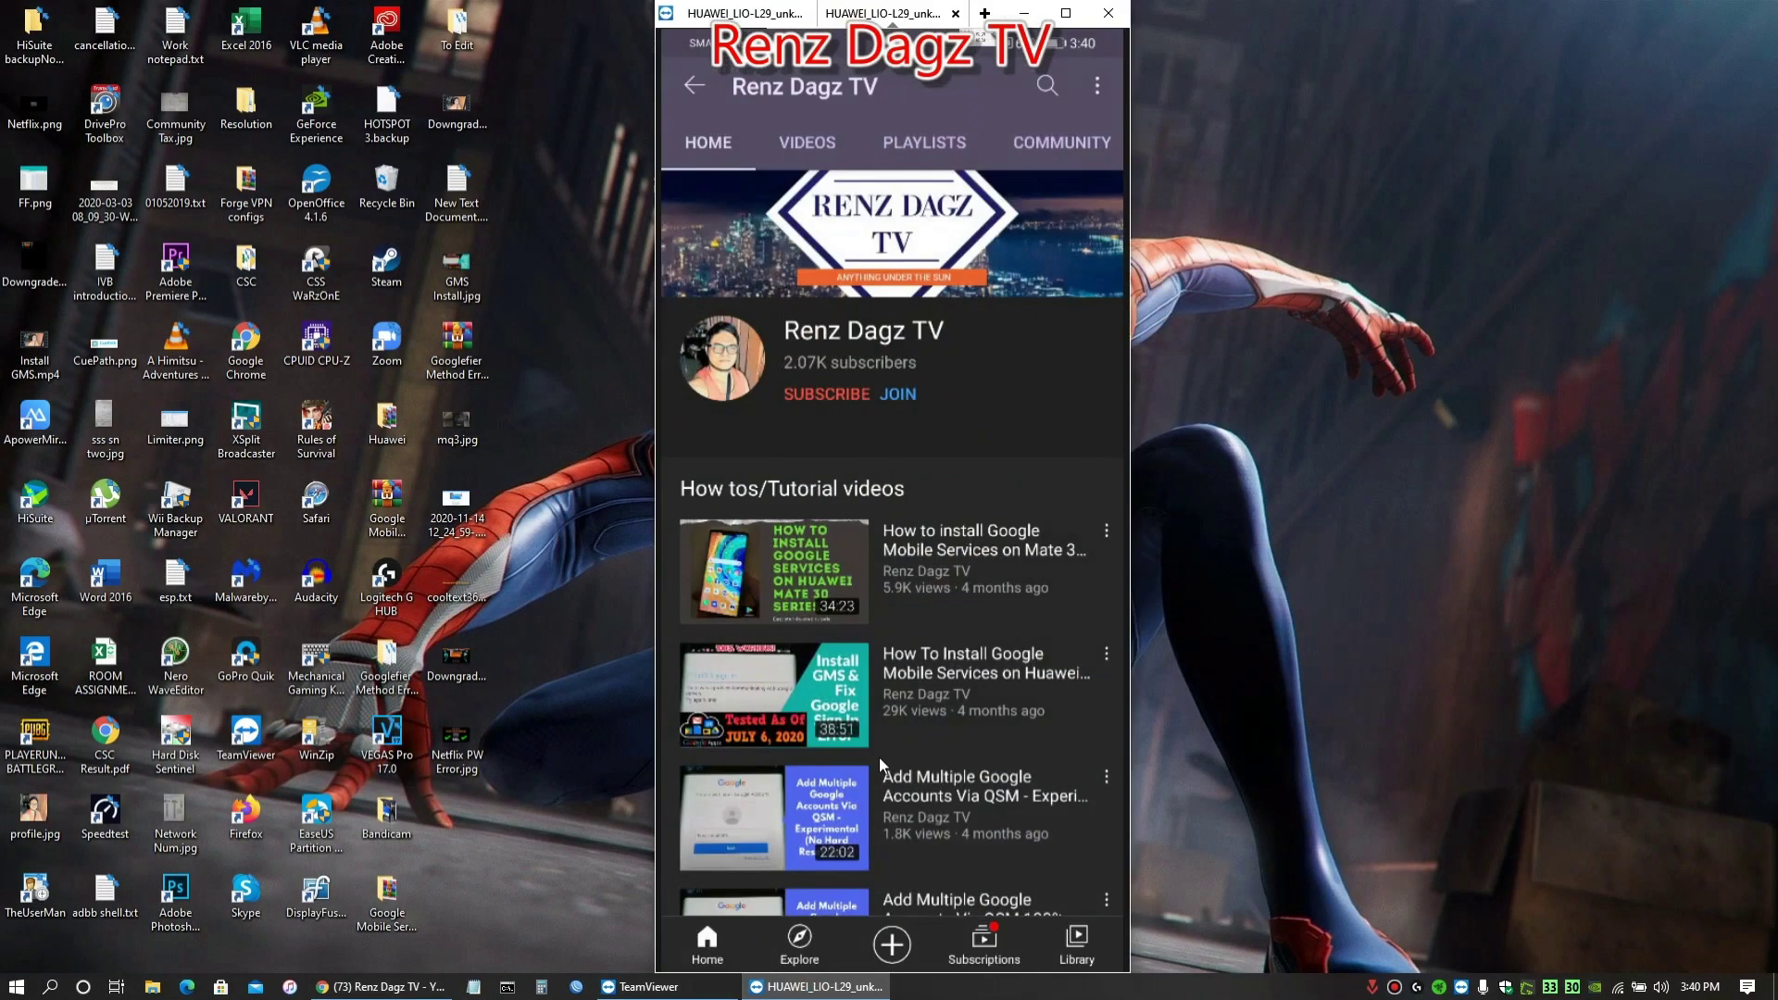